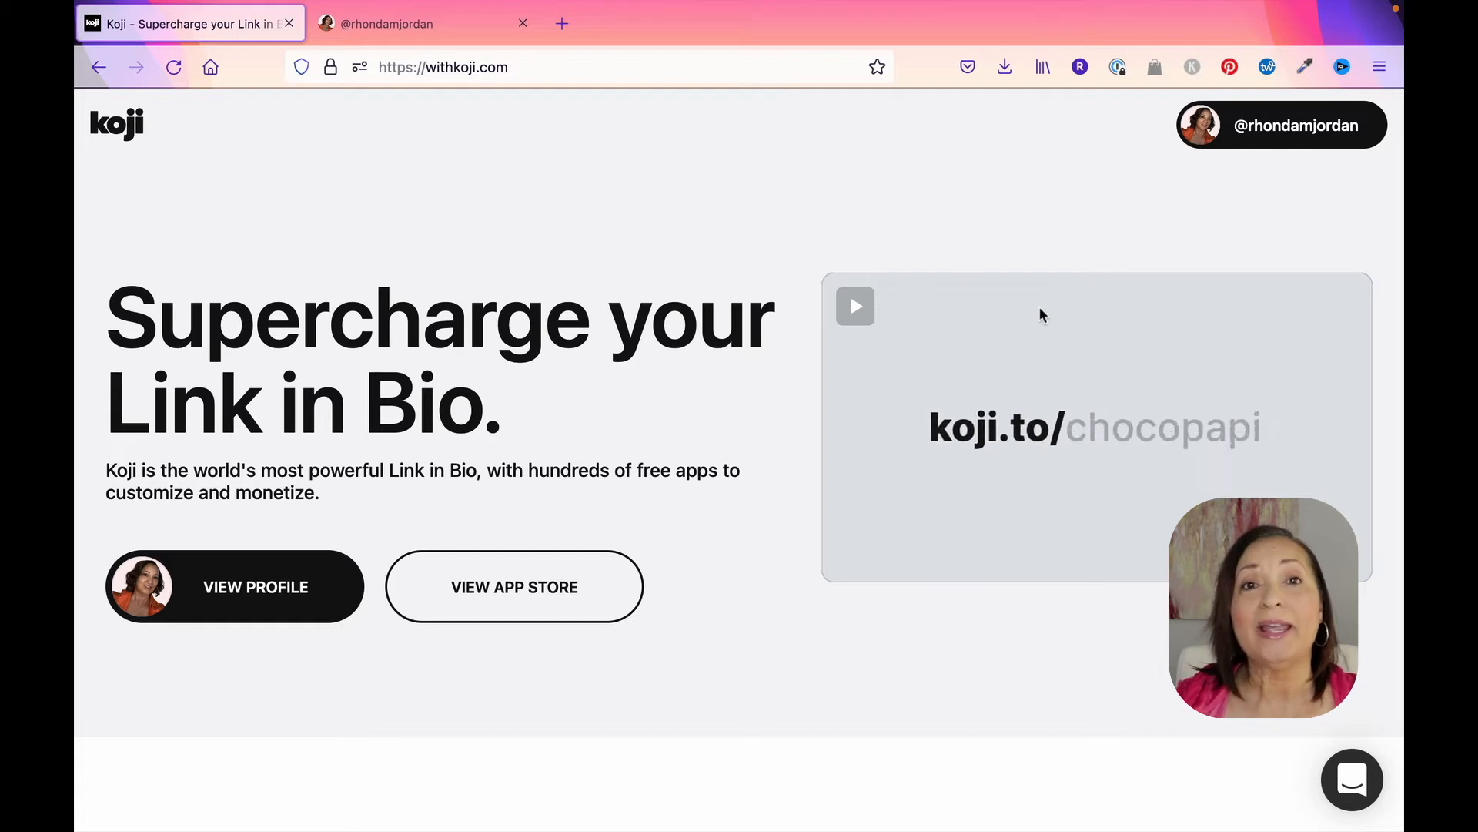
Step: Look over the published Koji profile page and its links
click(426, 29)
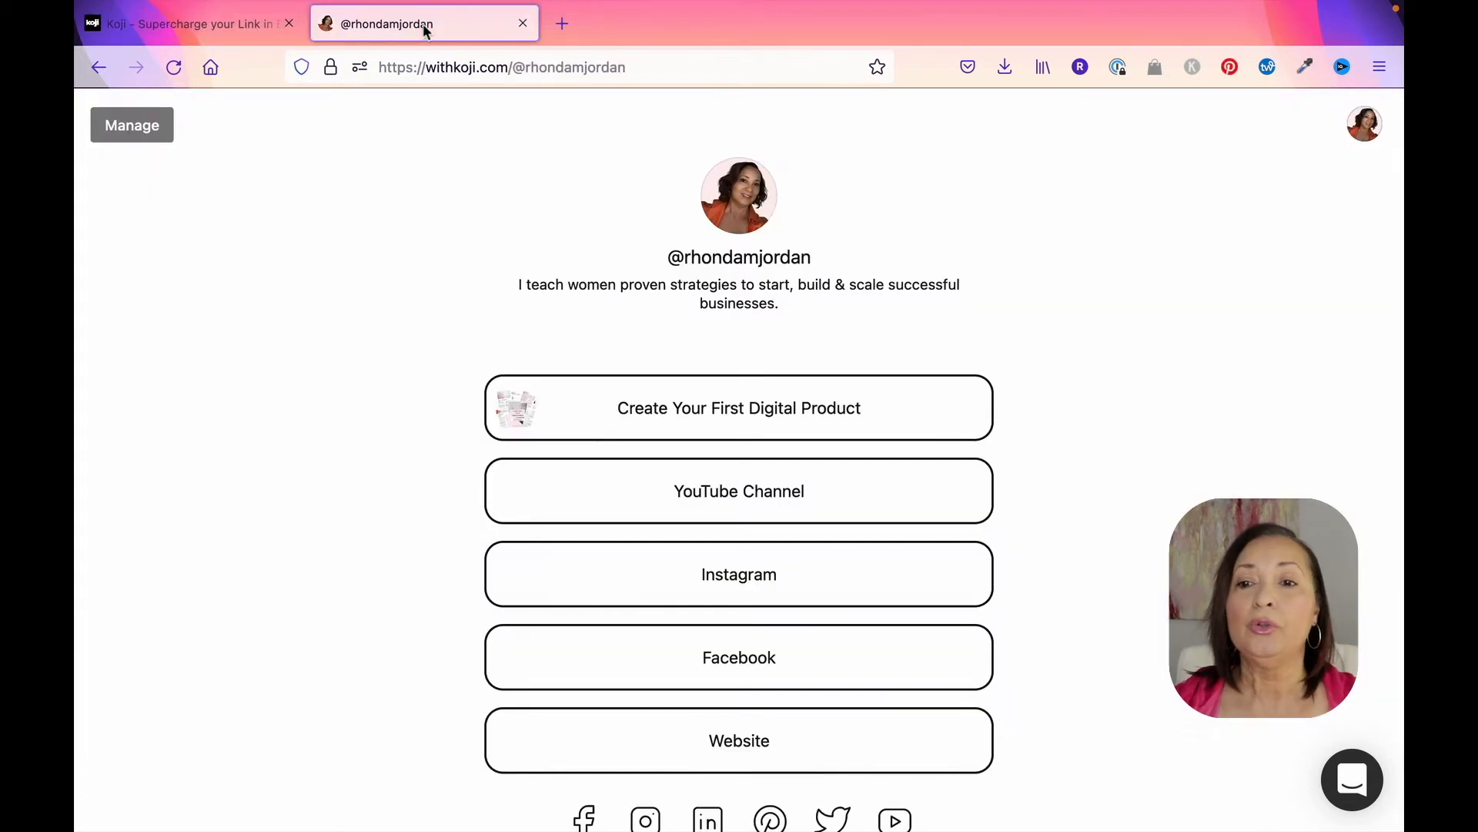
scroll(1069, 393, down, 2)
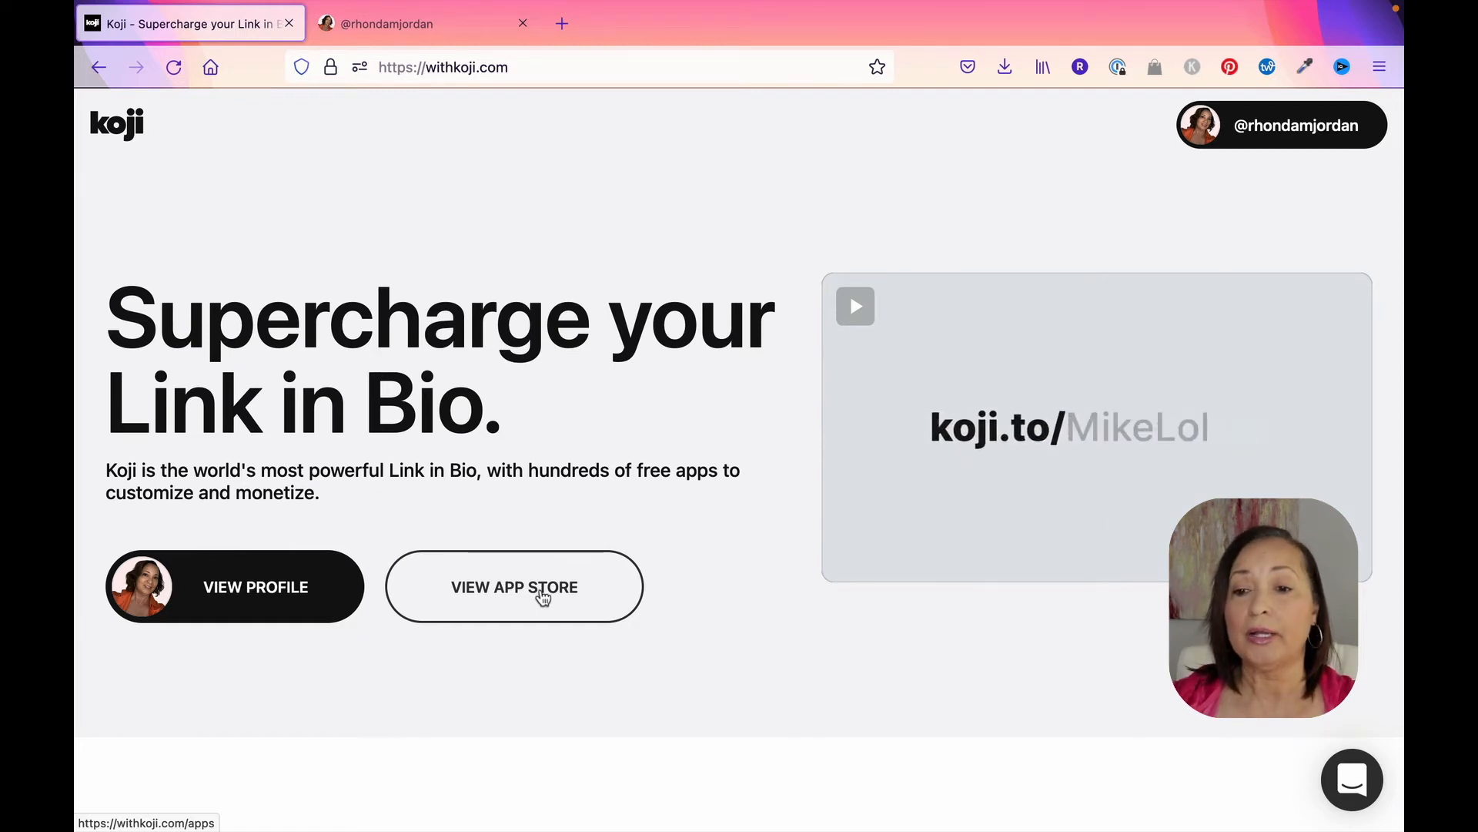
Step: Open the Sell E-books & PDFs app from the full Instant Storefronts category in the app store
click(543, 593)
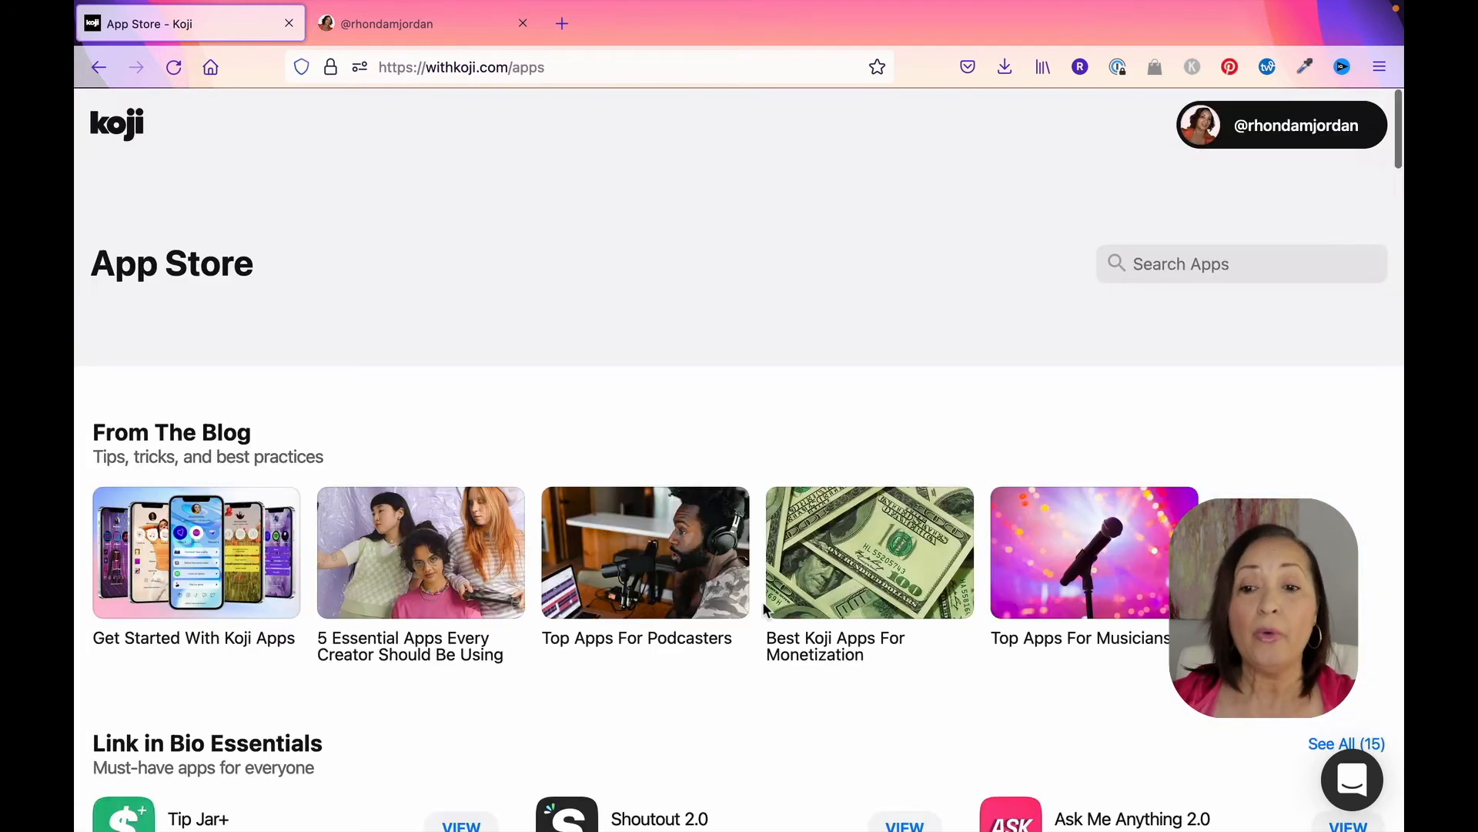
scroll(764, 608, down, 12)
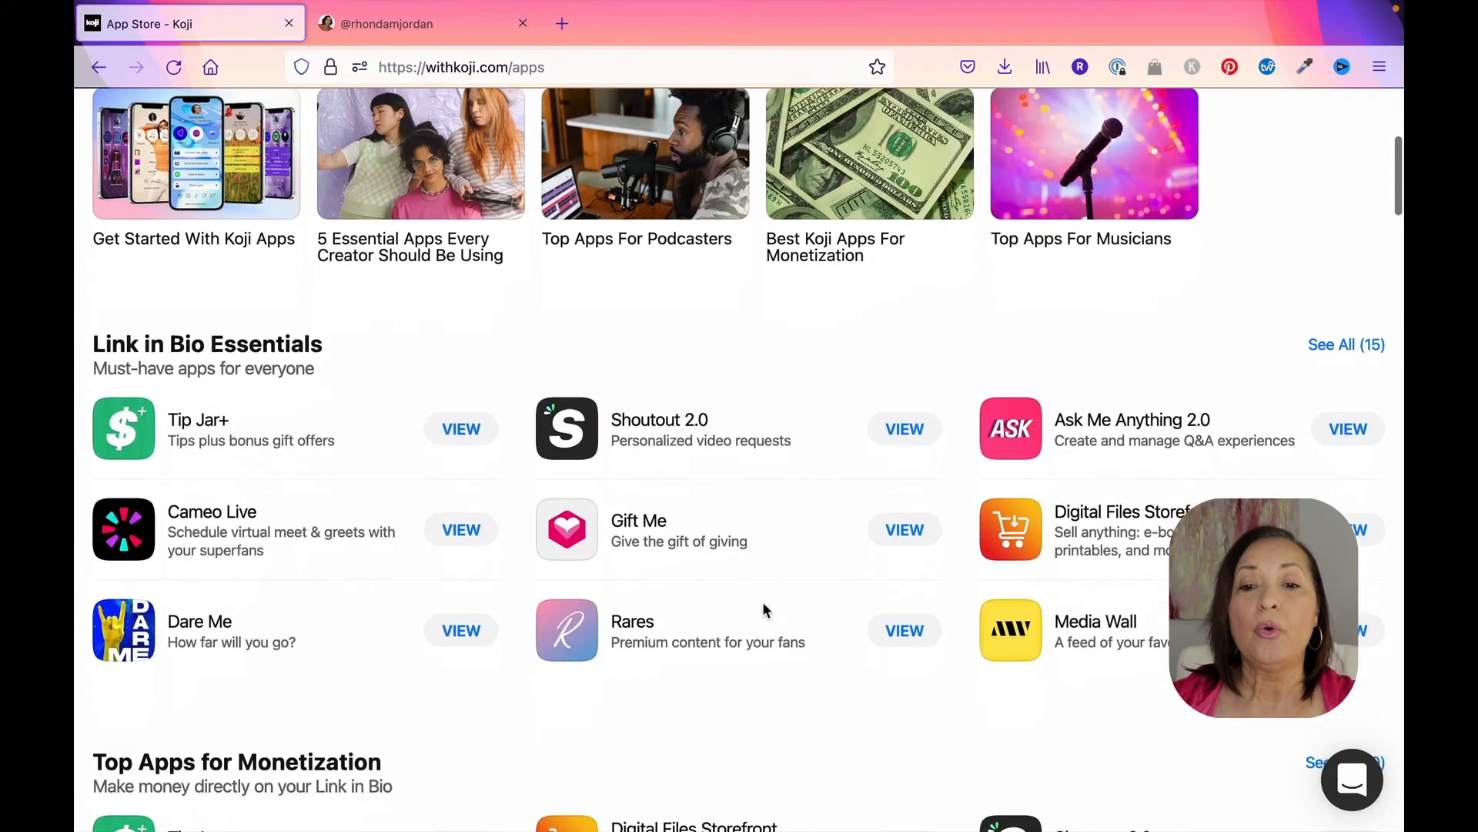
scroll(763, 610, down, 5)
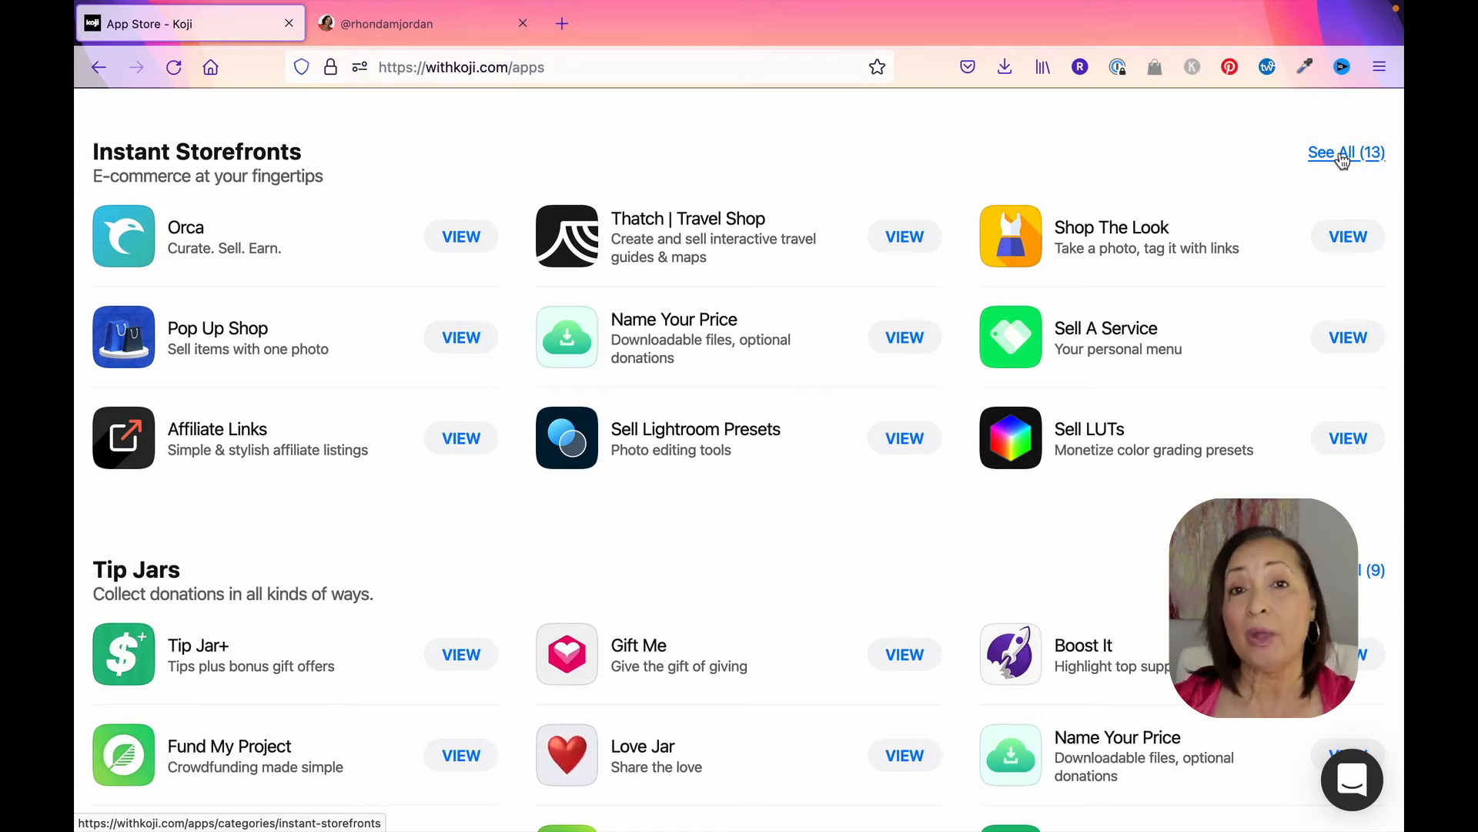
click(1344, 160)
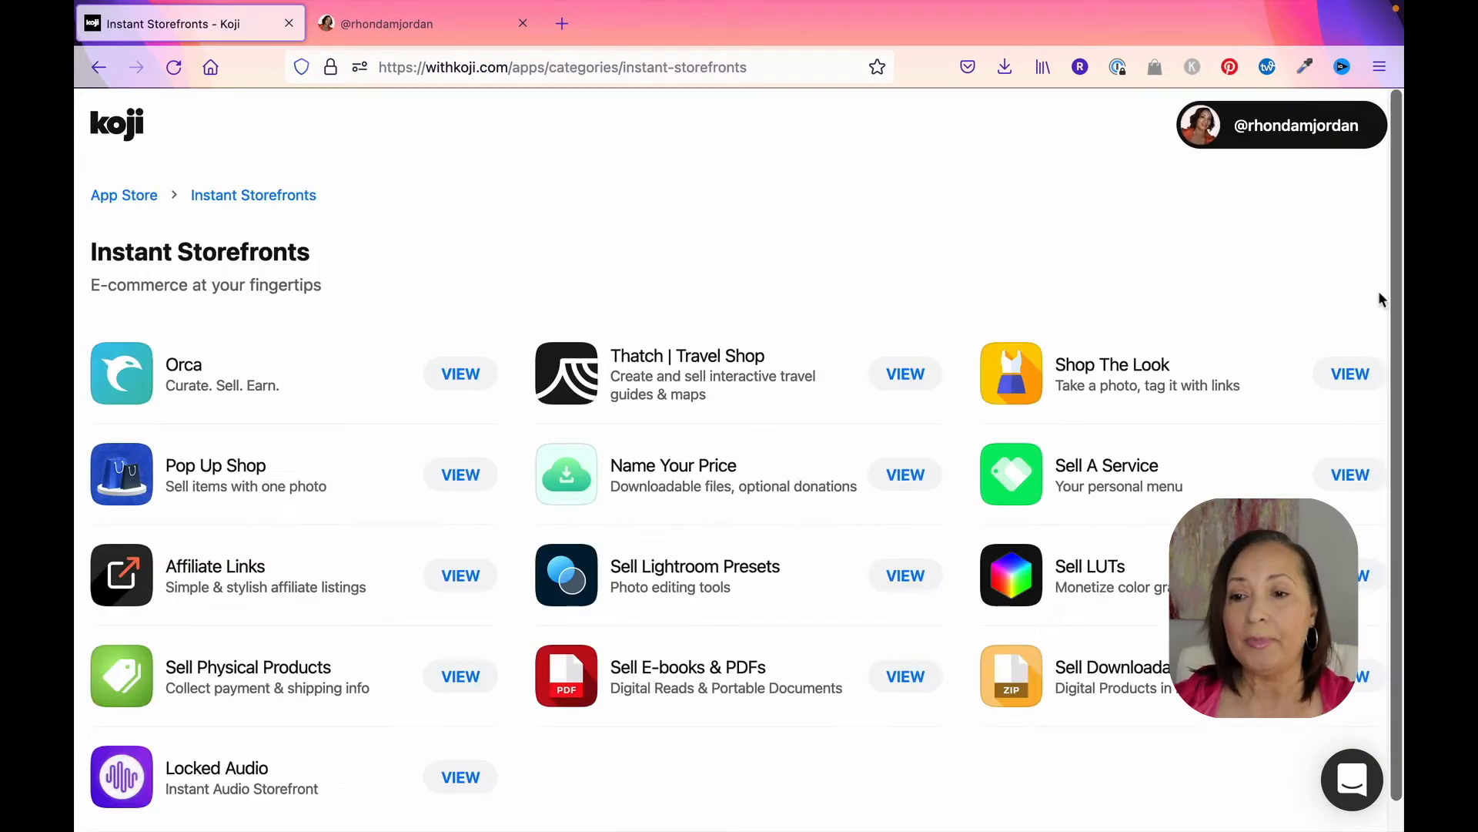
scroll(993, 377, down, 1)
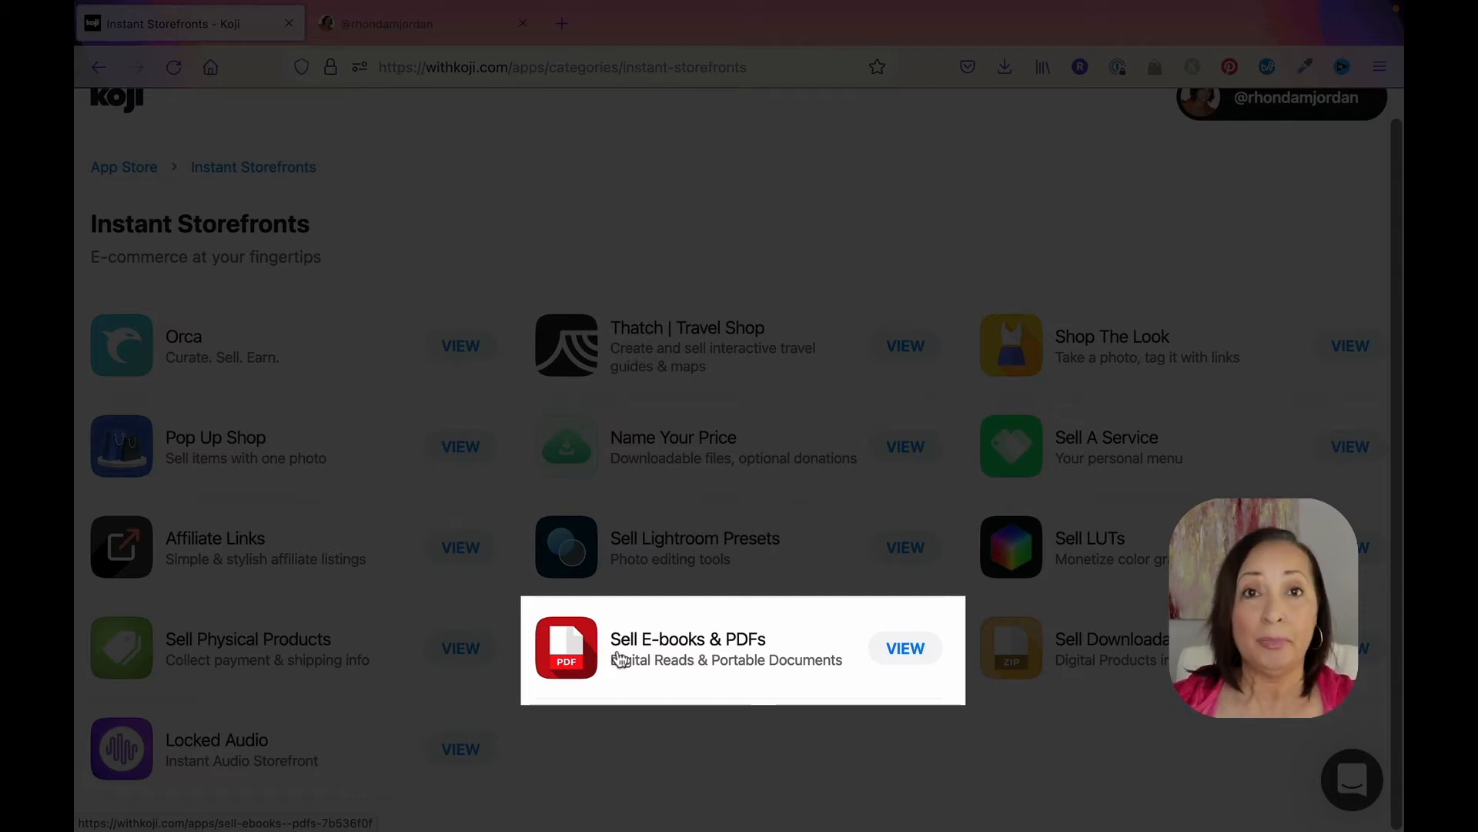
scroll(683, 665, up, 1)
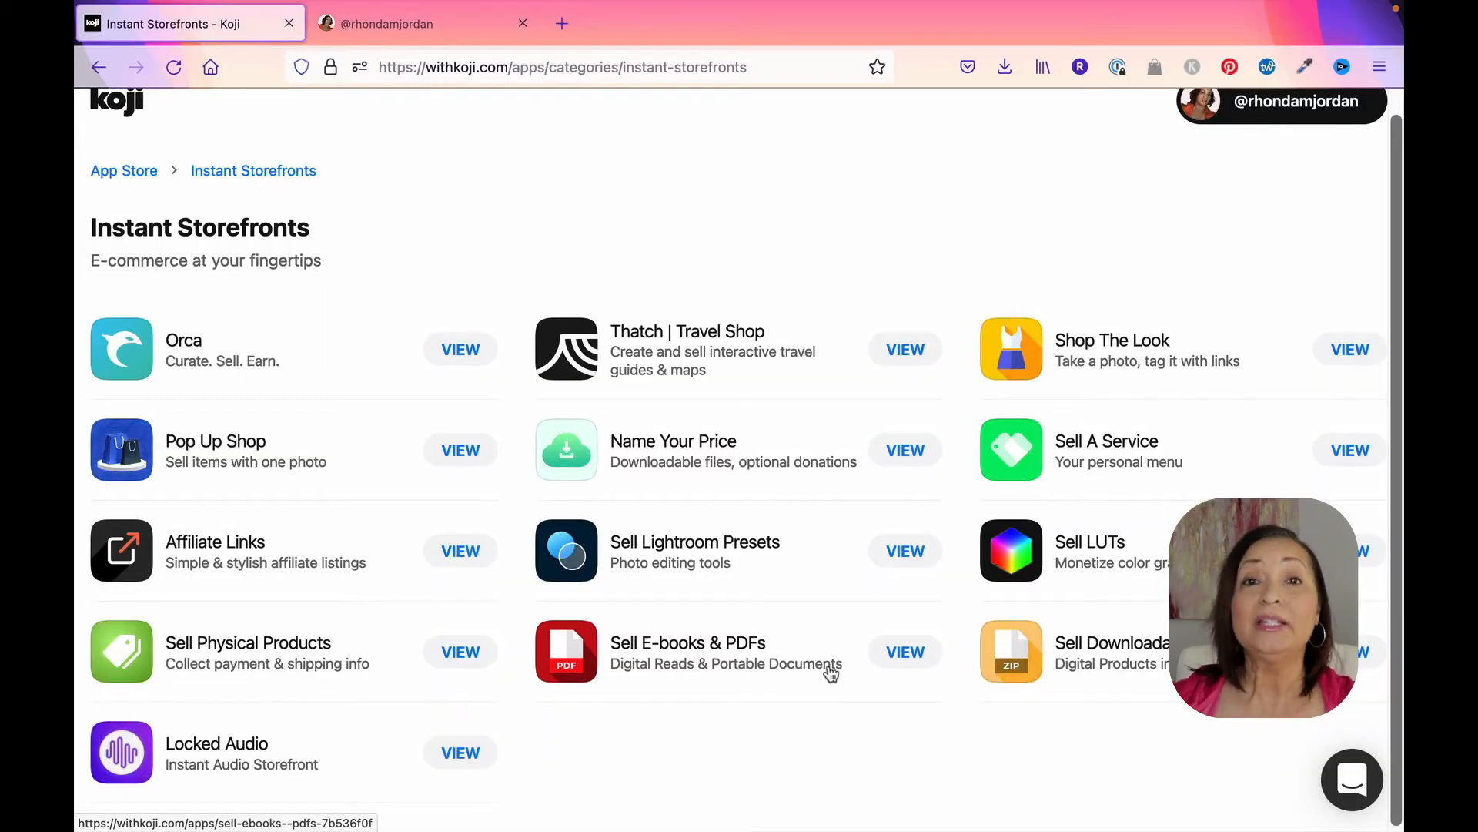
click(907, 651)
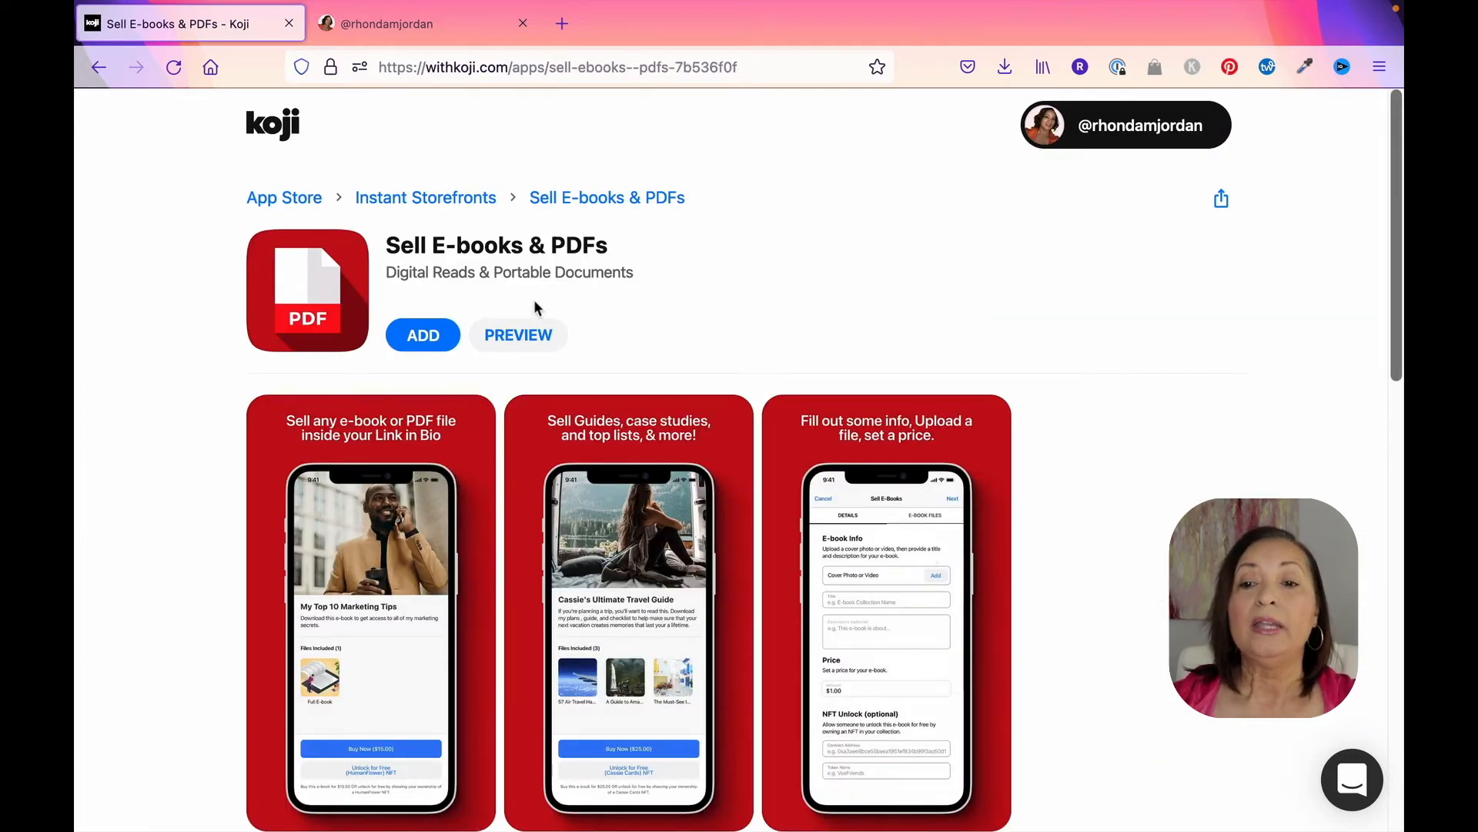
Step: Preview the Sell E-books & PDFs app, close the preview and start adding the app
click(522, 339)
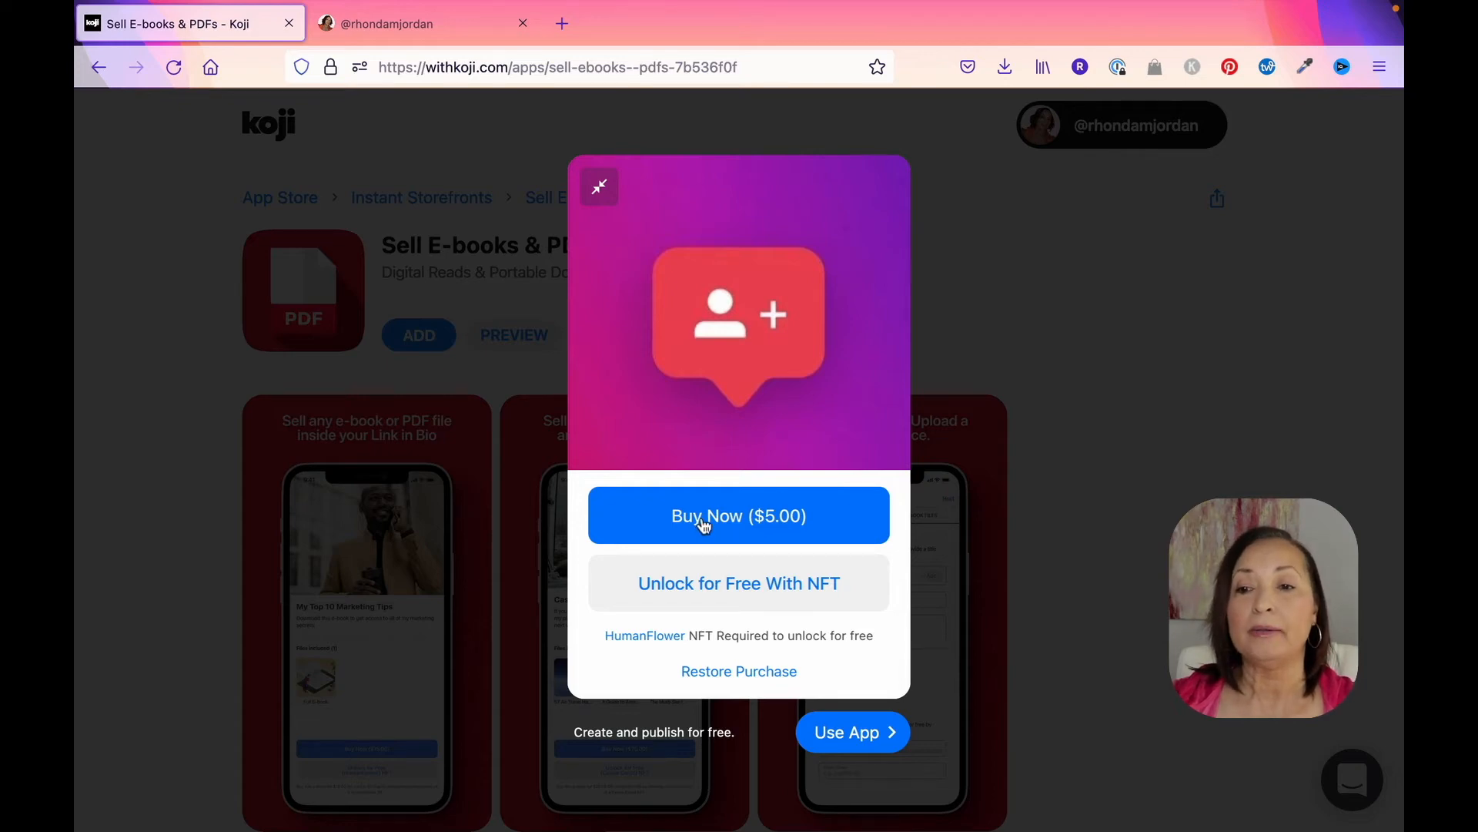
click(600, 193)
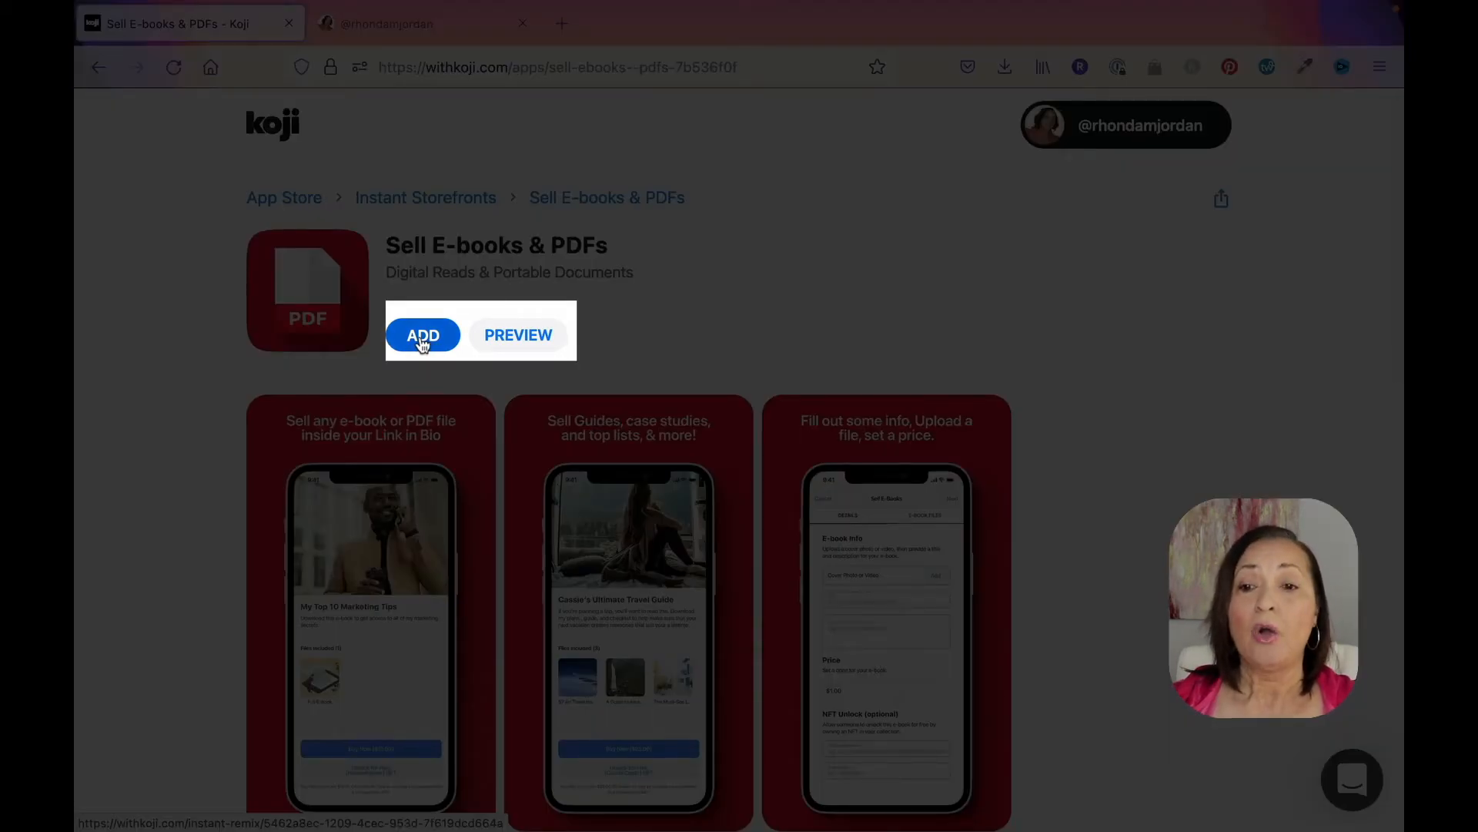
click(422, 339)
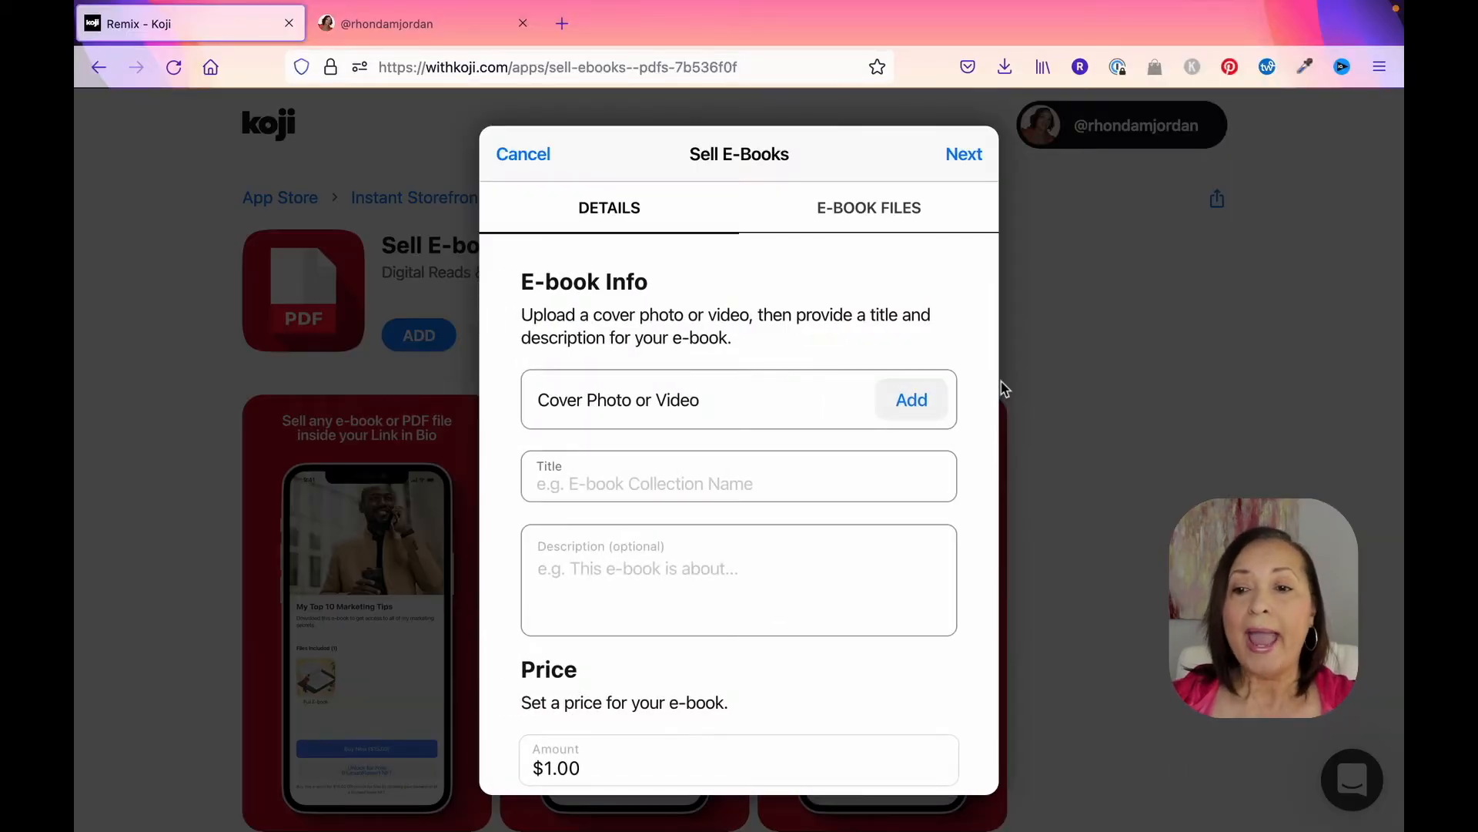
Step: Upload the 1,080×1,080 Define Your ICA mockup PNG from the Desktop as the e-book's cover photo
scroll(724, 385, down, 1)
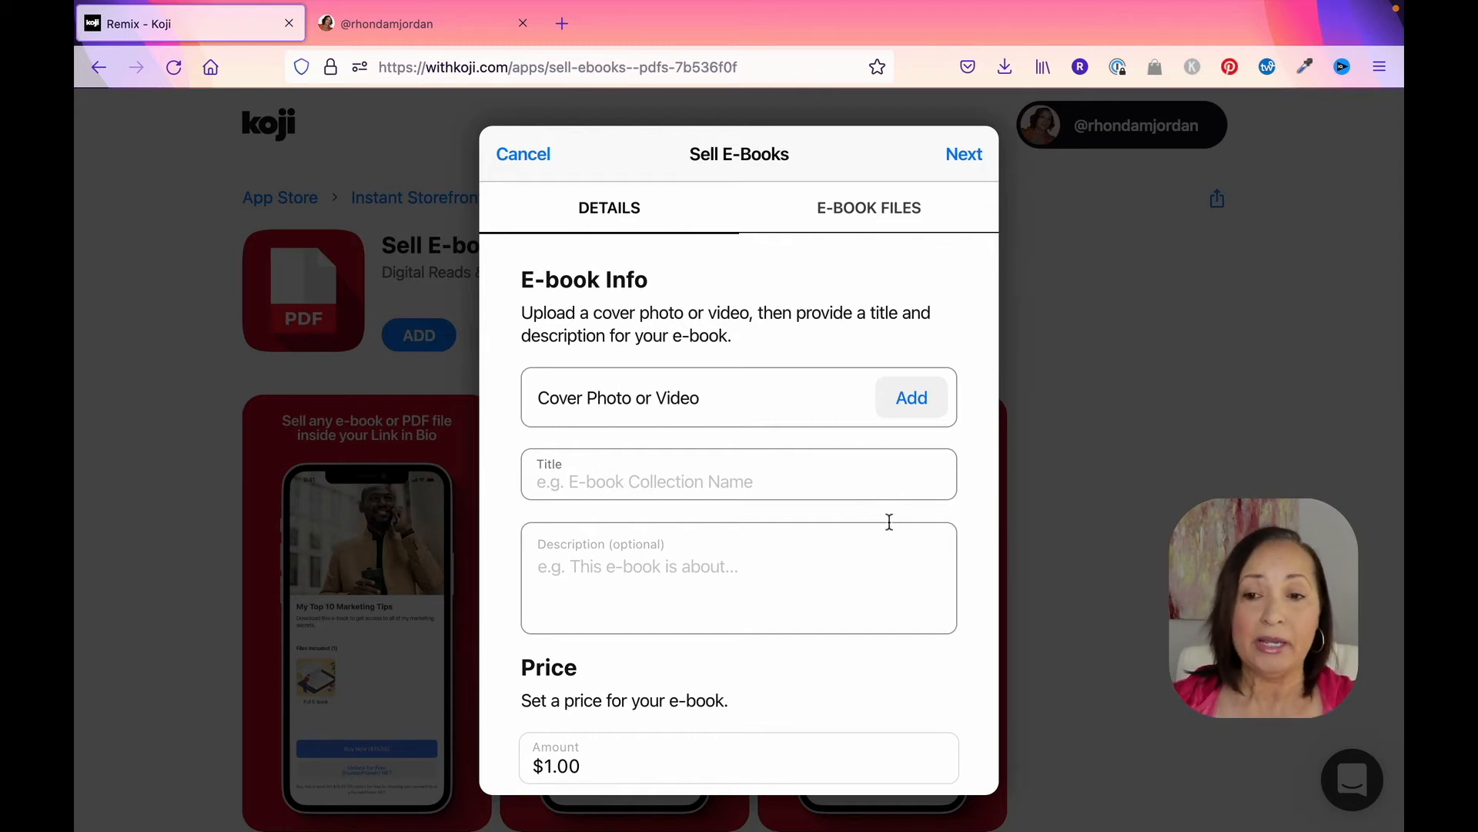
scroll(885, 512, down, 1)
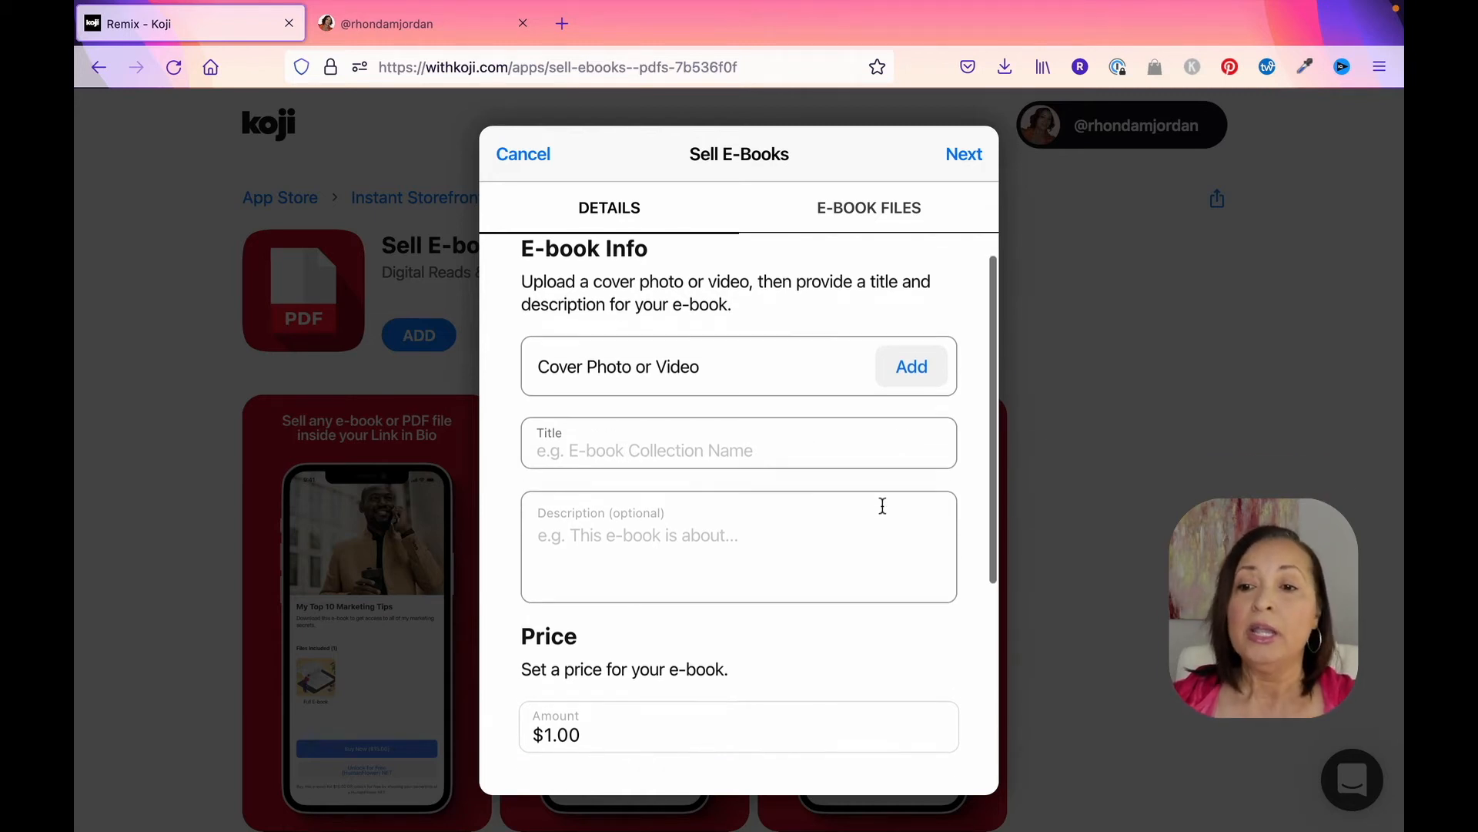
click(913, 361)
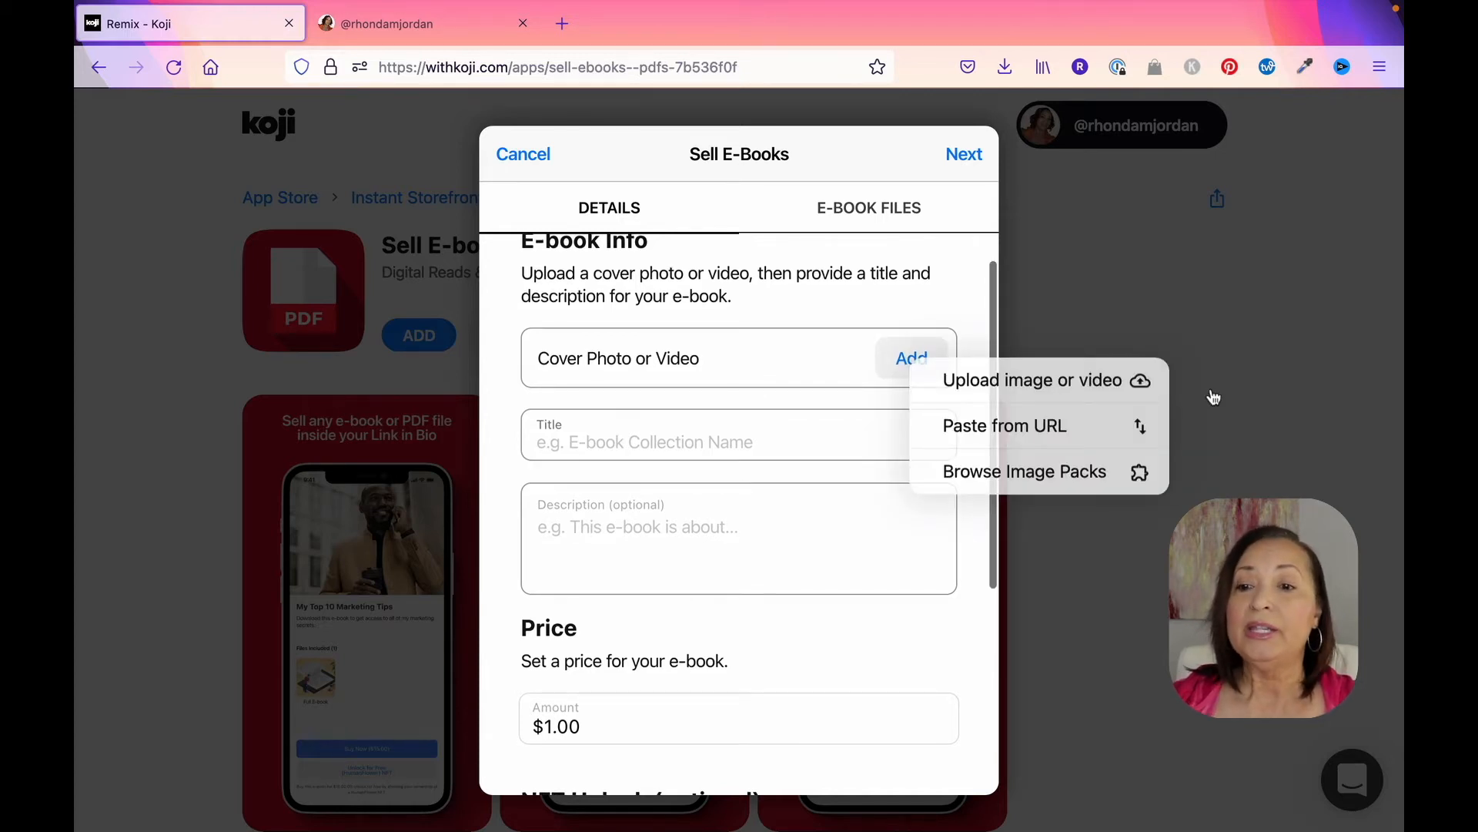
click(1059, 385)
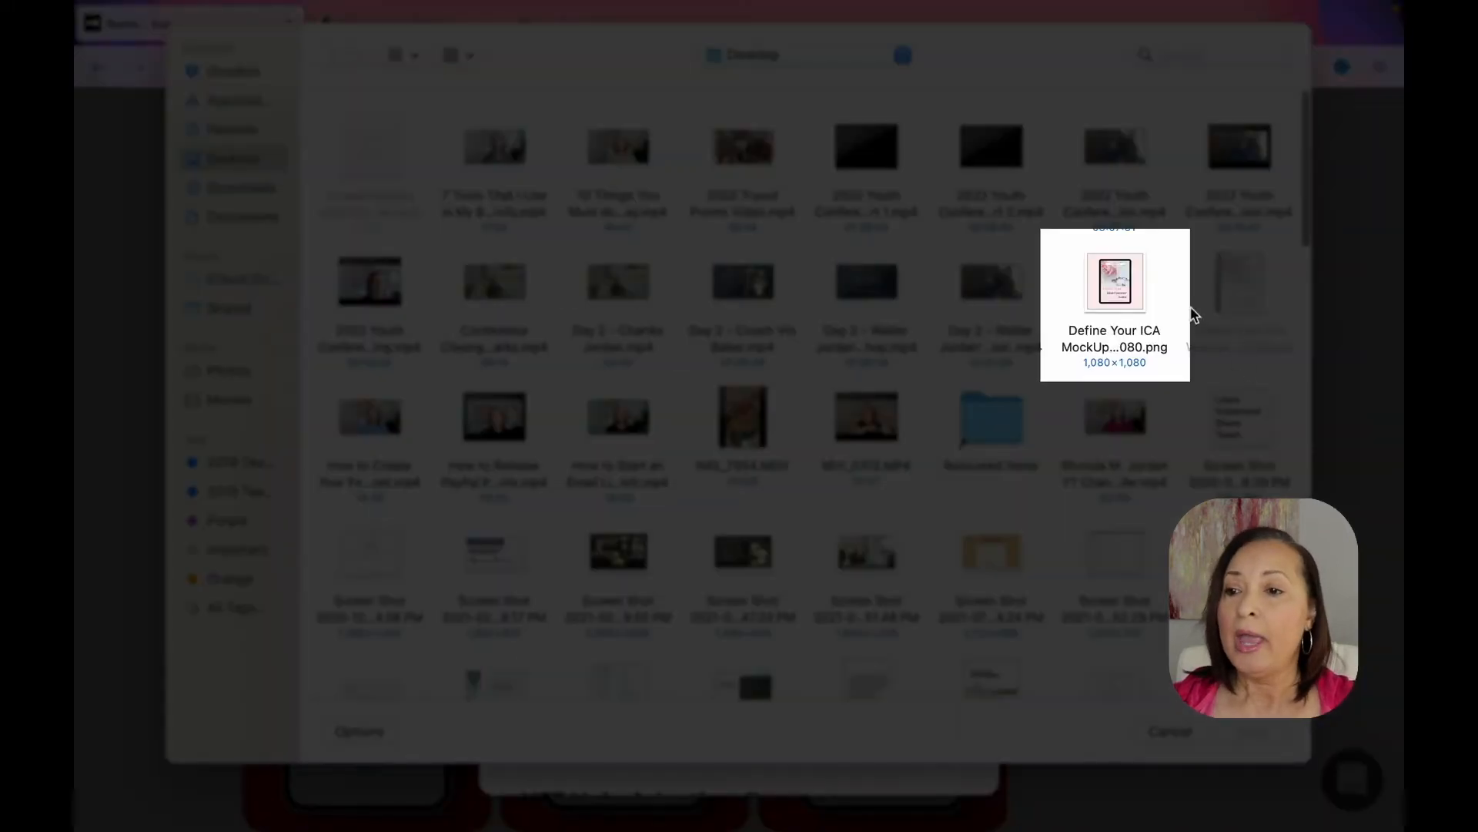
click(1127, 296)
click(1269, 728)
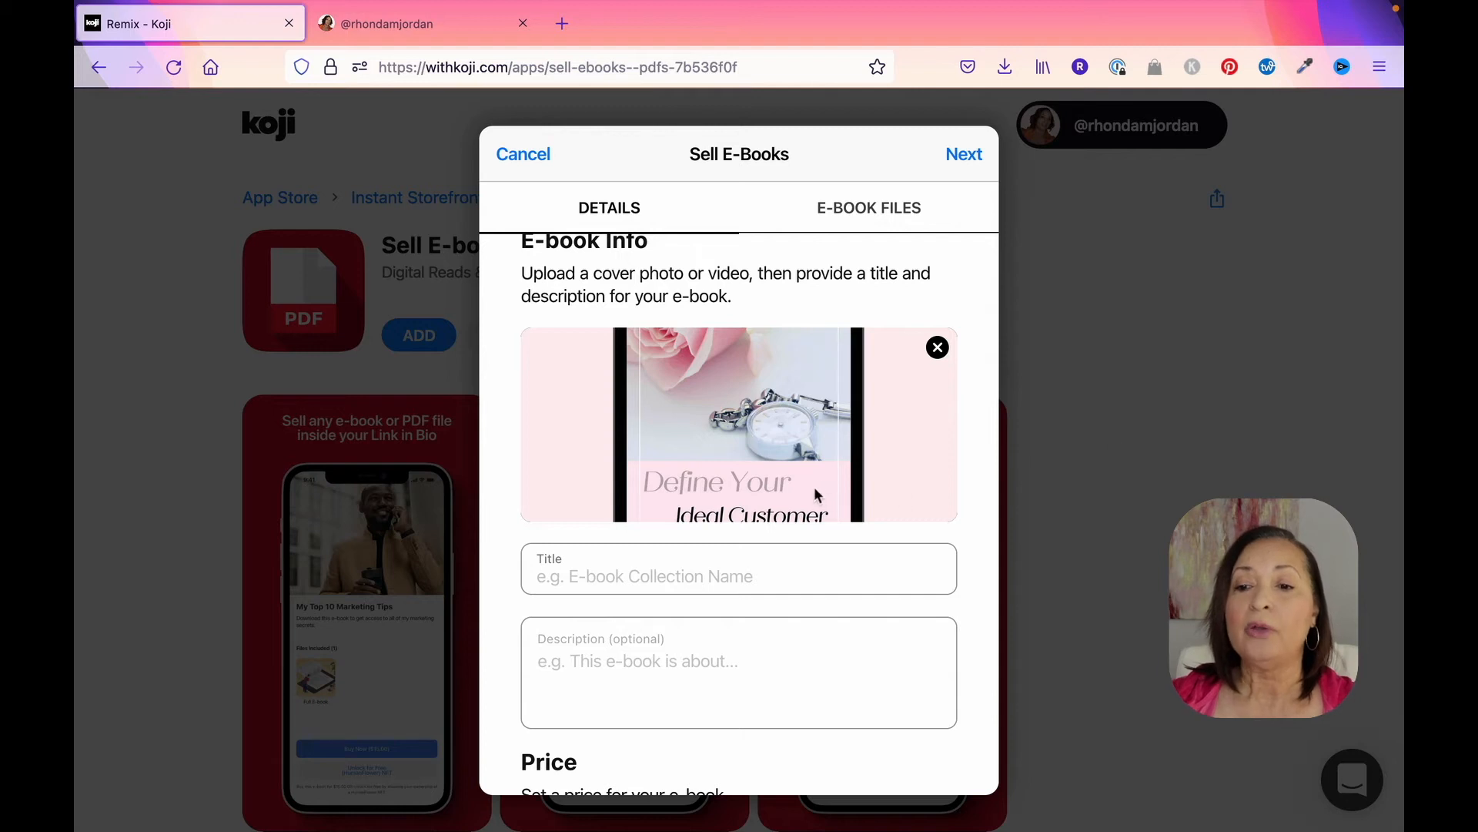
Step: Title the e-book "Define Your Ideal Customer Avatar Workbook"
click(690, 570)
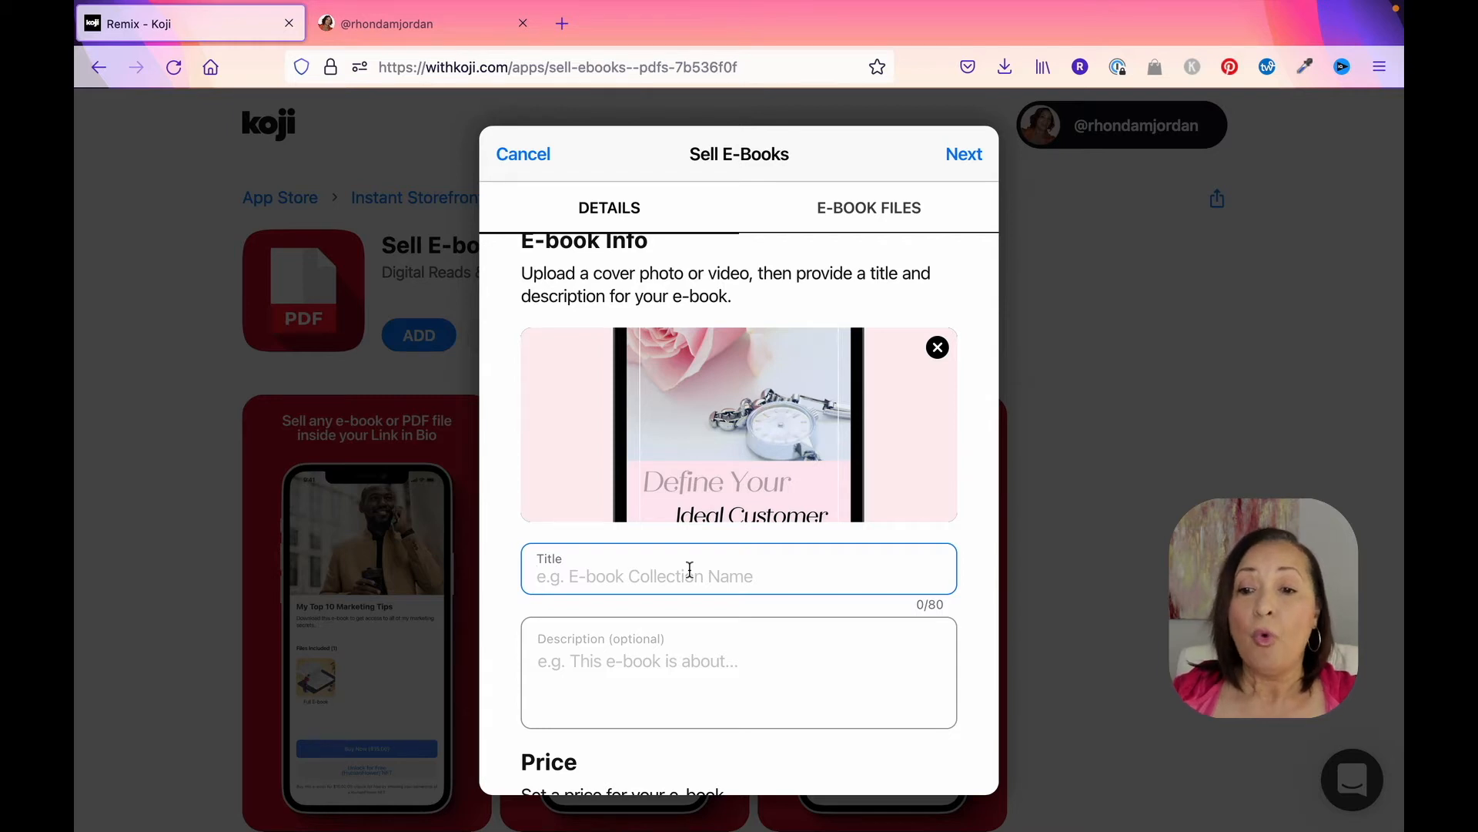
text(Define)
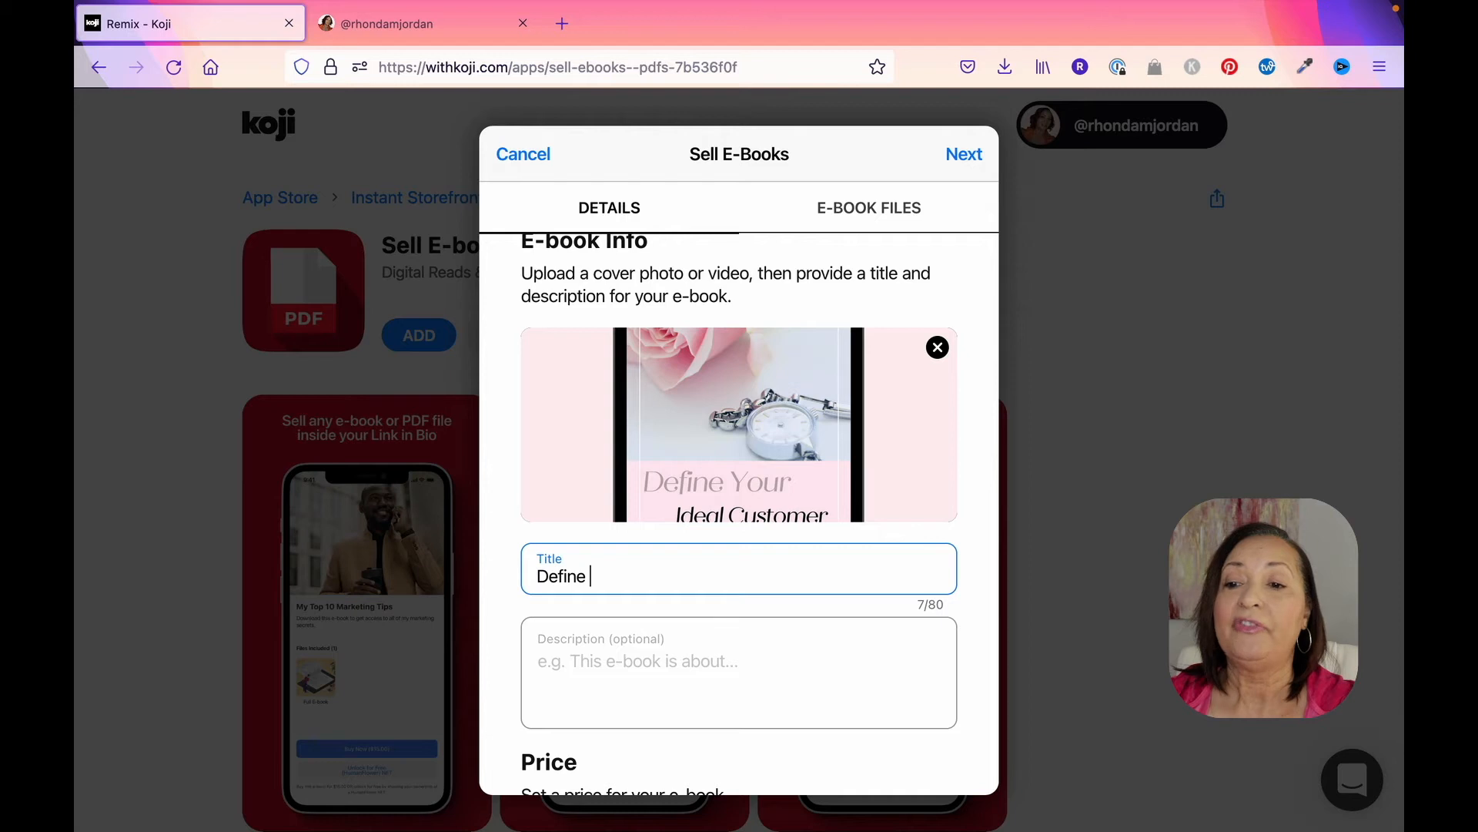
text( Your Ideal Customer)
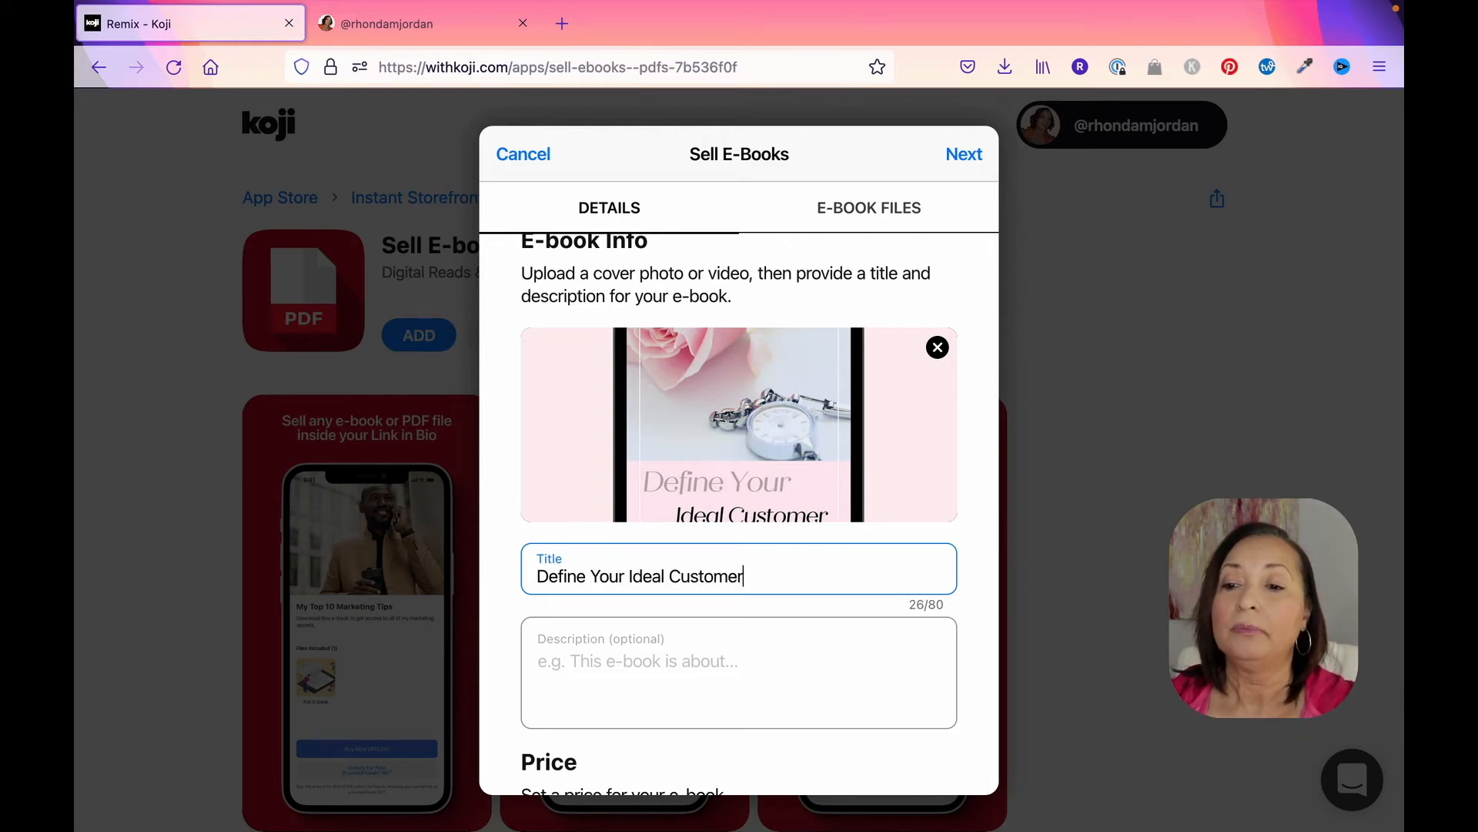
text( Avatar Workbook)
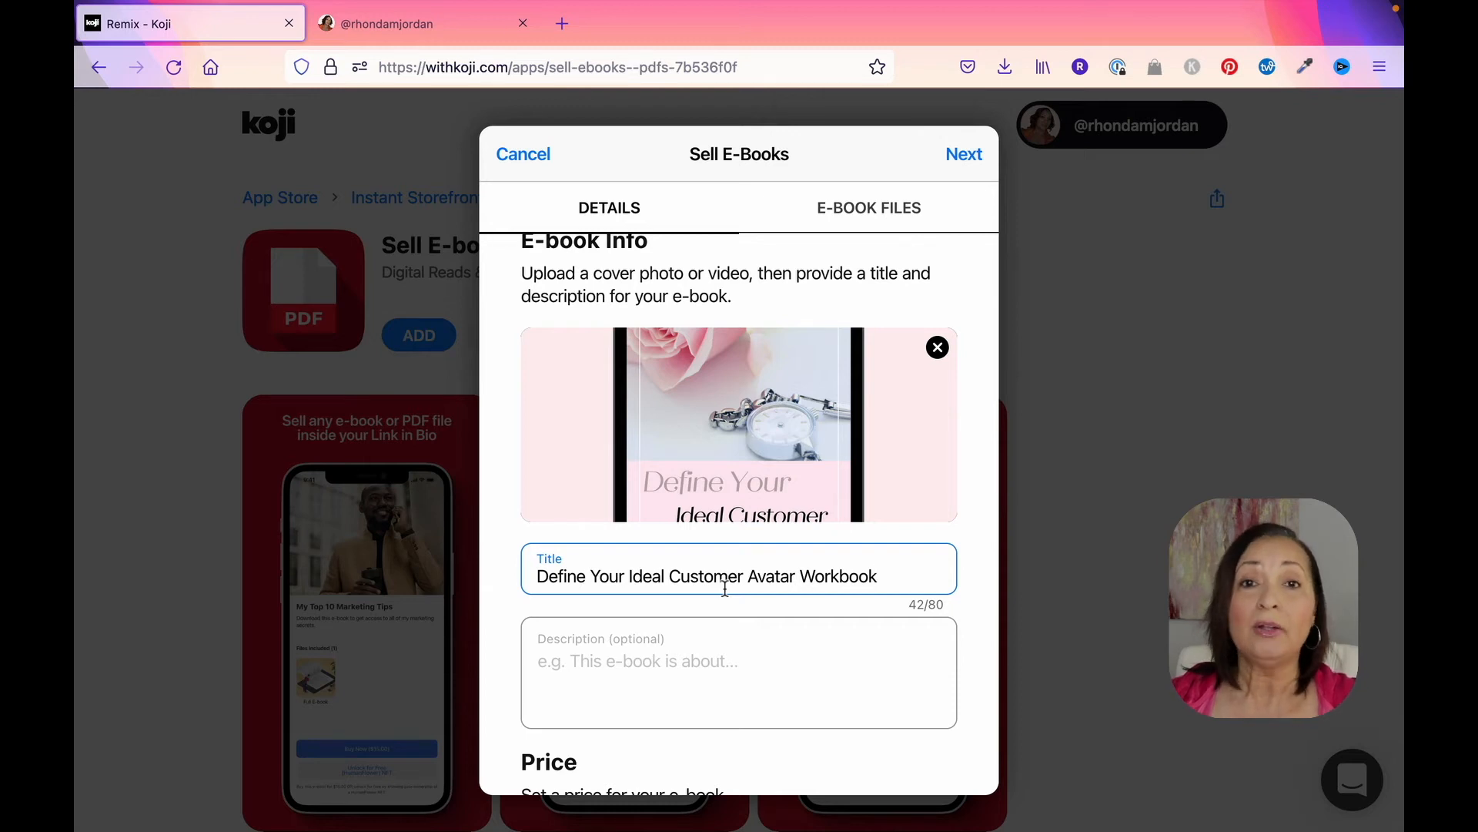
Step: Paste the description starting "This workbook to help you get clear on:" and remove the extra blank line below its opening line
click(665, 655)
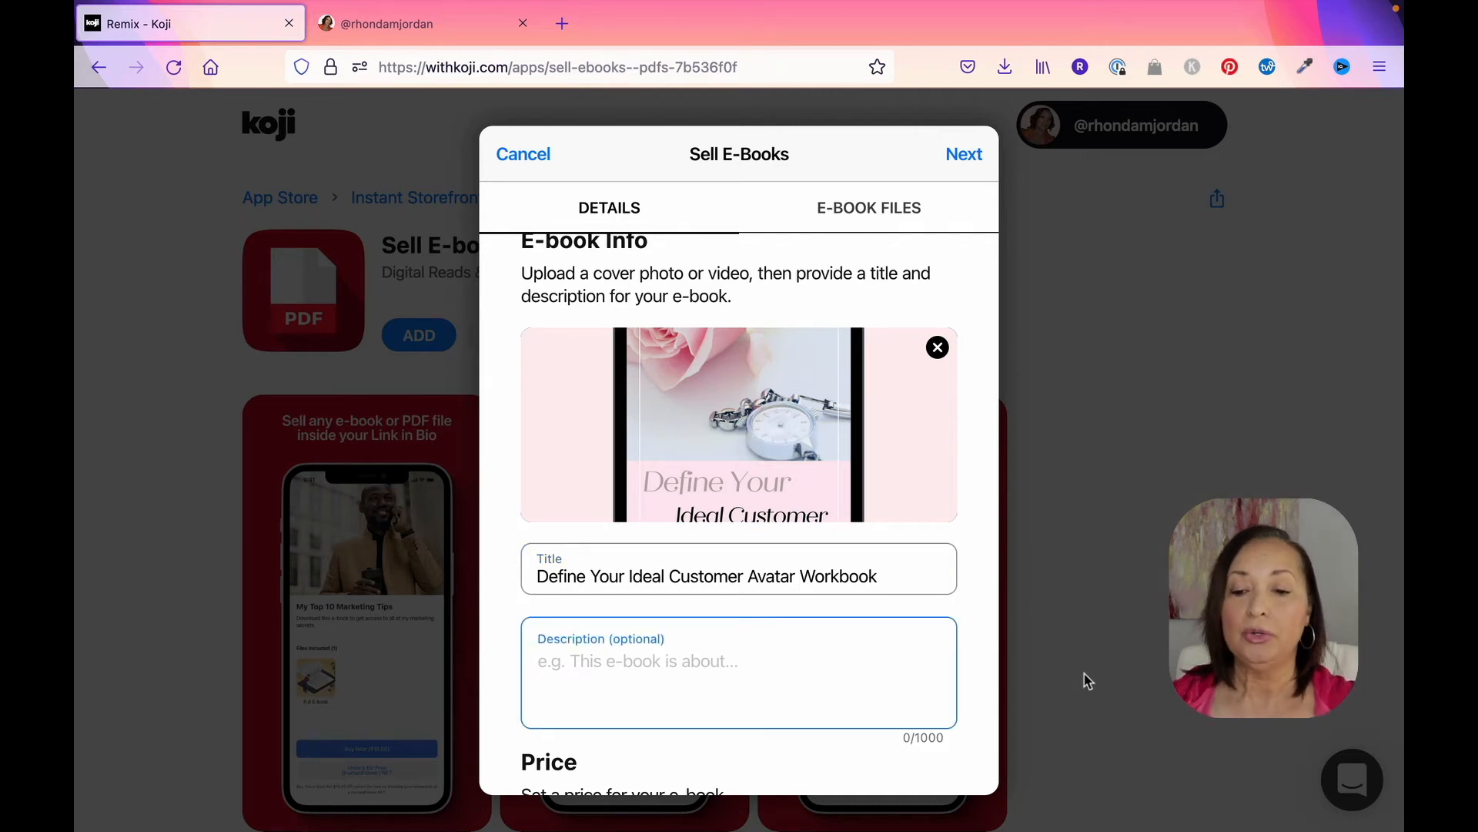
text(This workbook to help you get clear on:   What is an Ideal Customer Avatar  Who Your ICA is  What are they Trying to Learn  Determine What Your ICA is Struggling With  Develop a Detailed Profile for Your ICA  Determine How You Can Help Them Solve Their Problems)
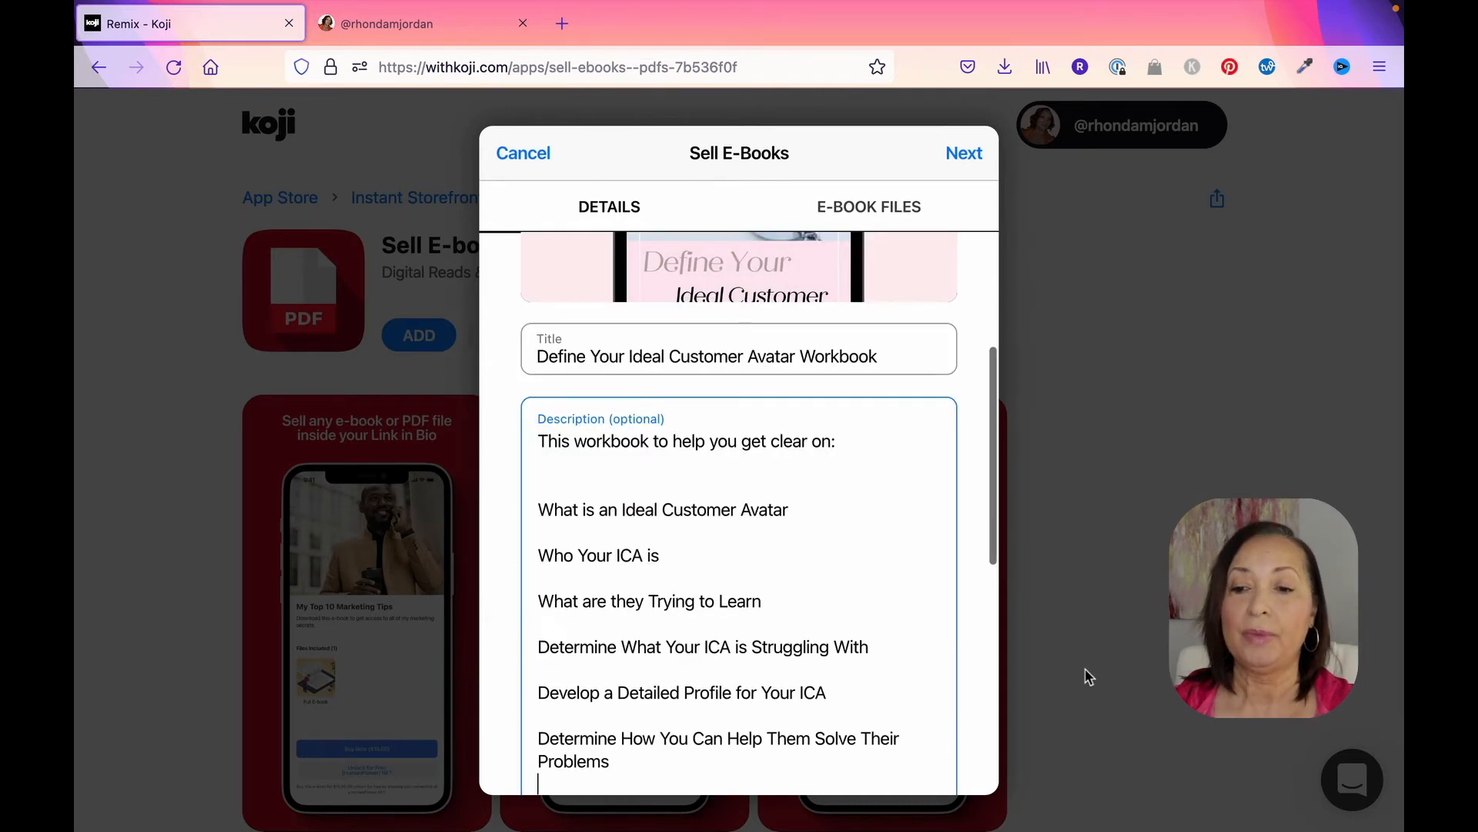
click(555, 485)
key(BackSpace)
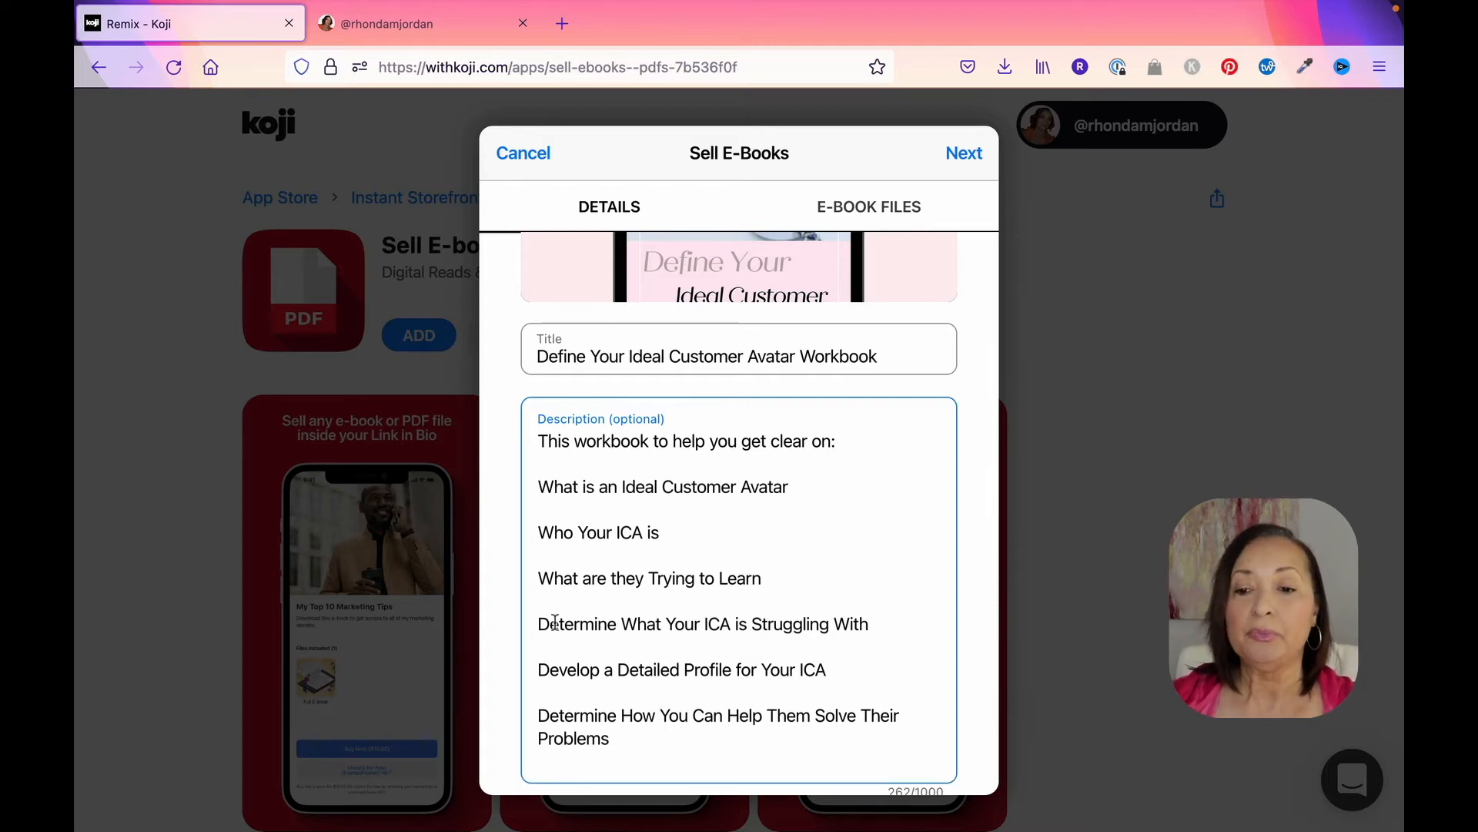
scroll(796, 607, up, 2)
Step: Set the e-book's price to $9.00
scroll(884, 607, down, 8)
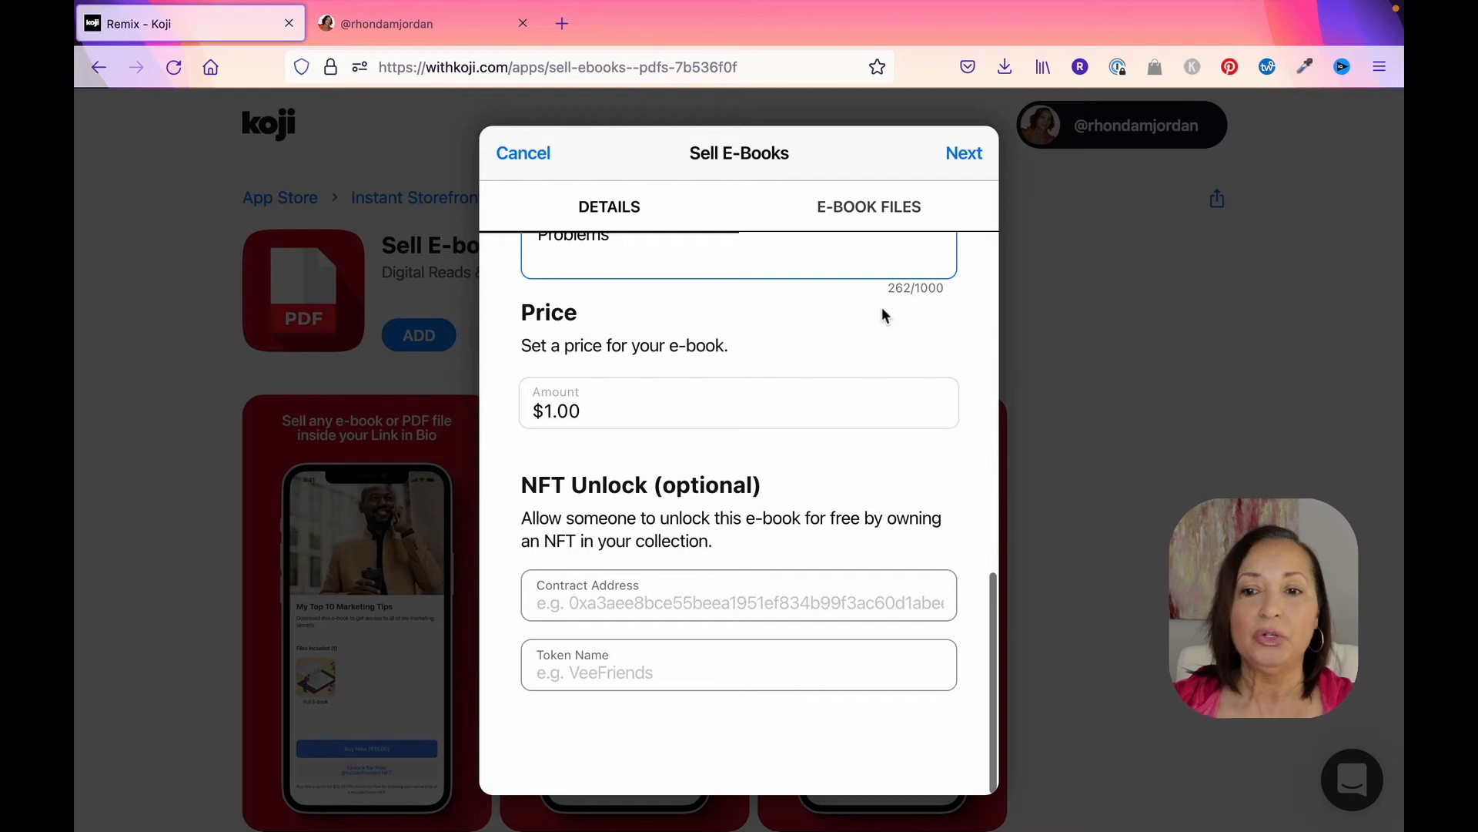
click(551, 416)
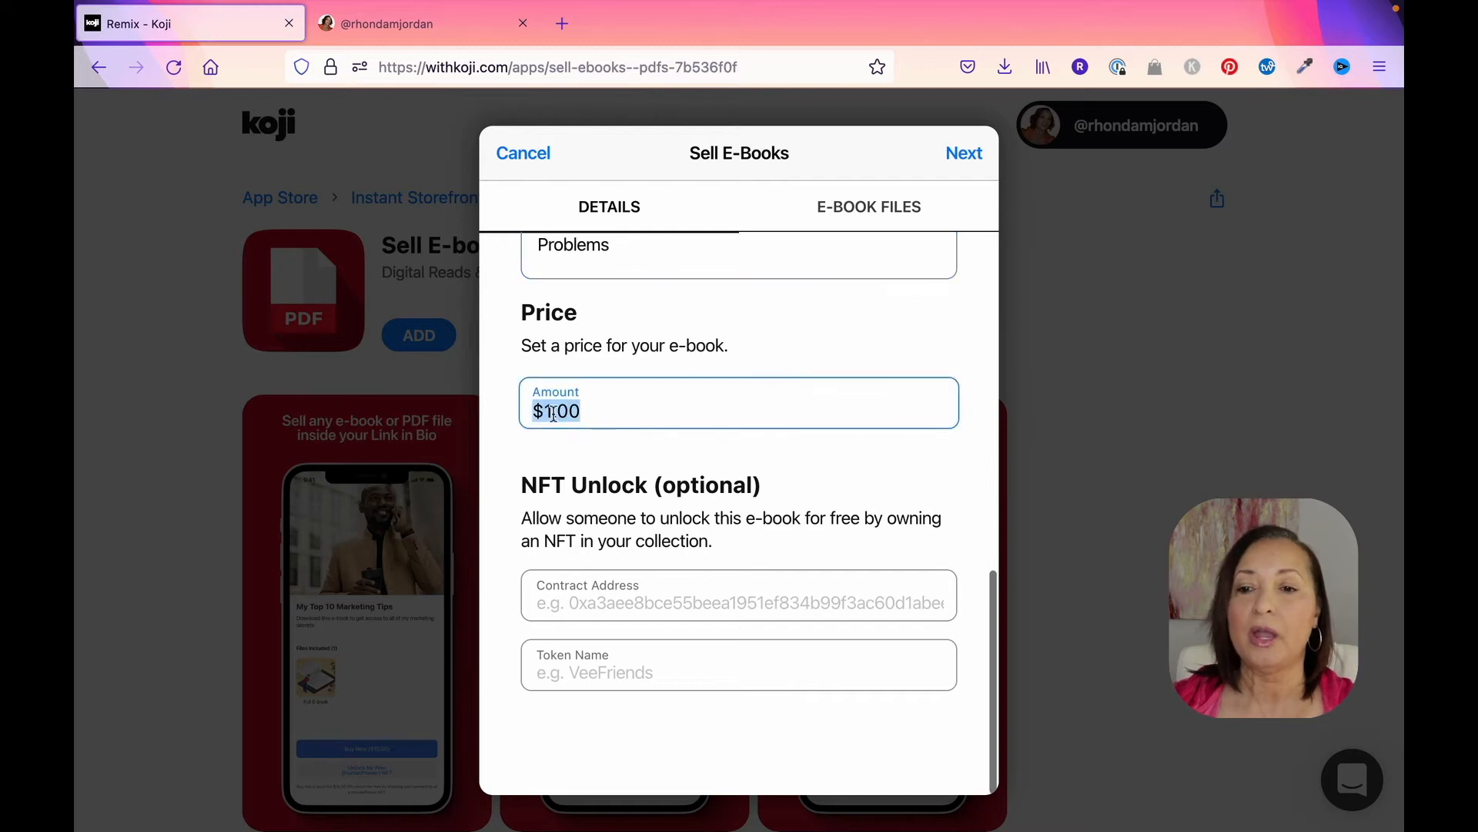
click(557, 414)
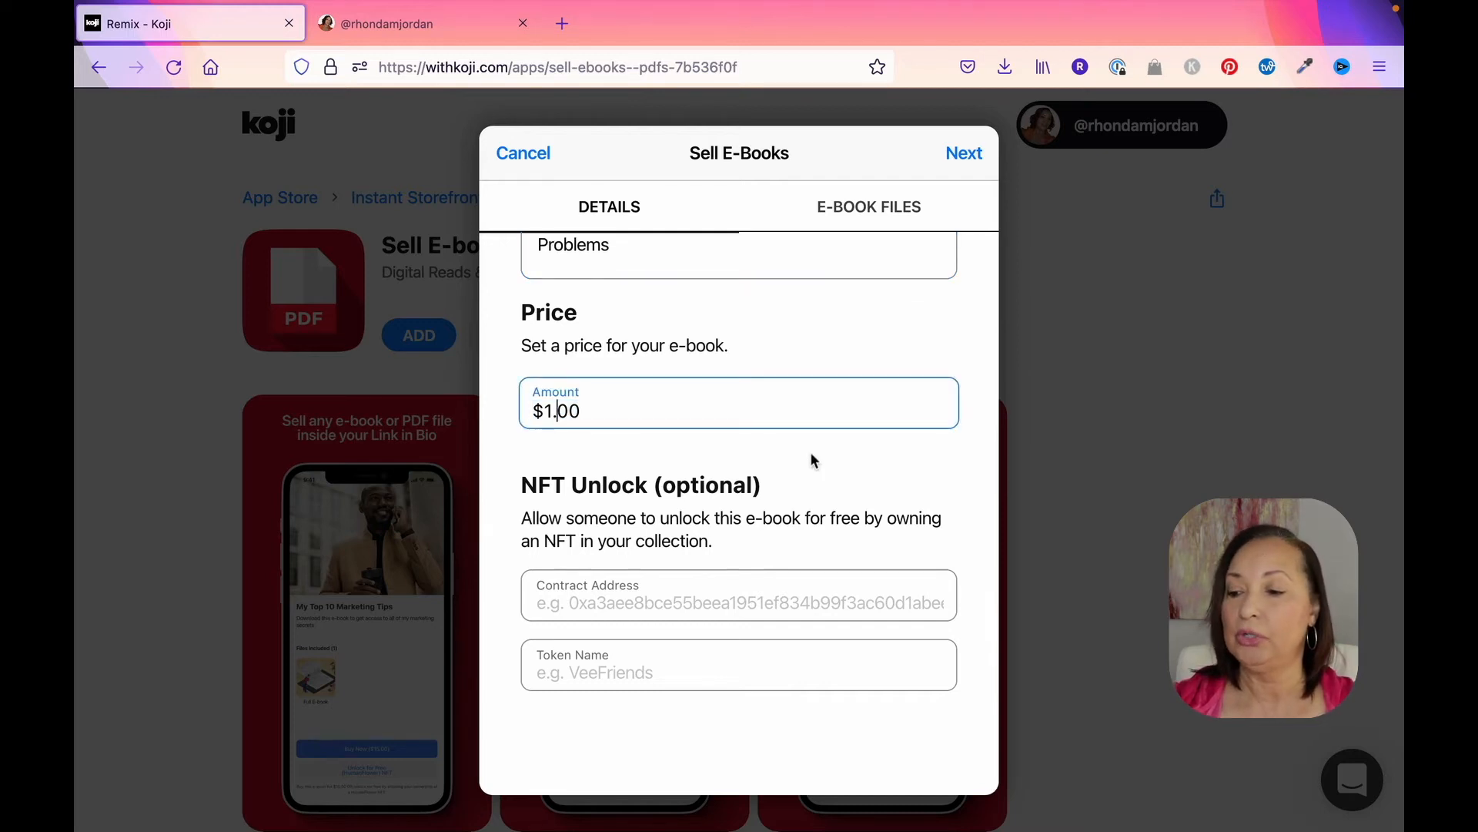
key(BackSpace)
text(9)
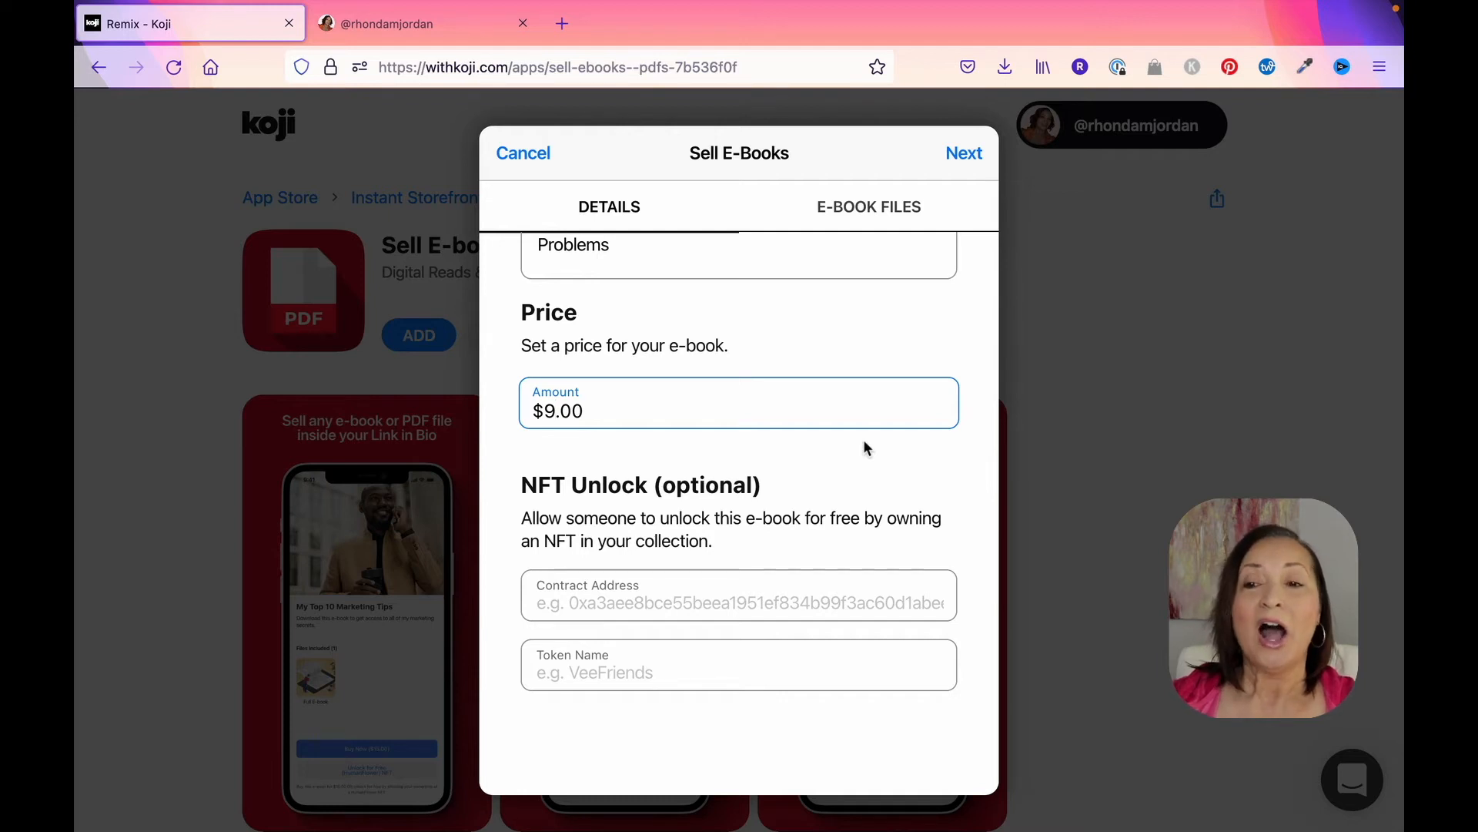
scroll(864, 448, up, 4)
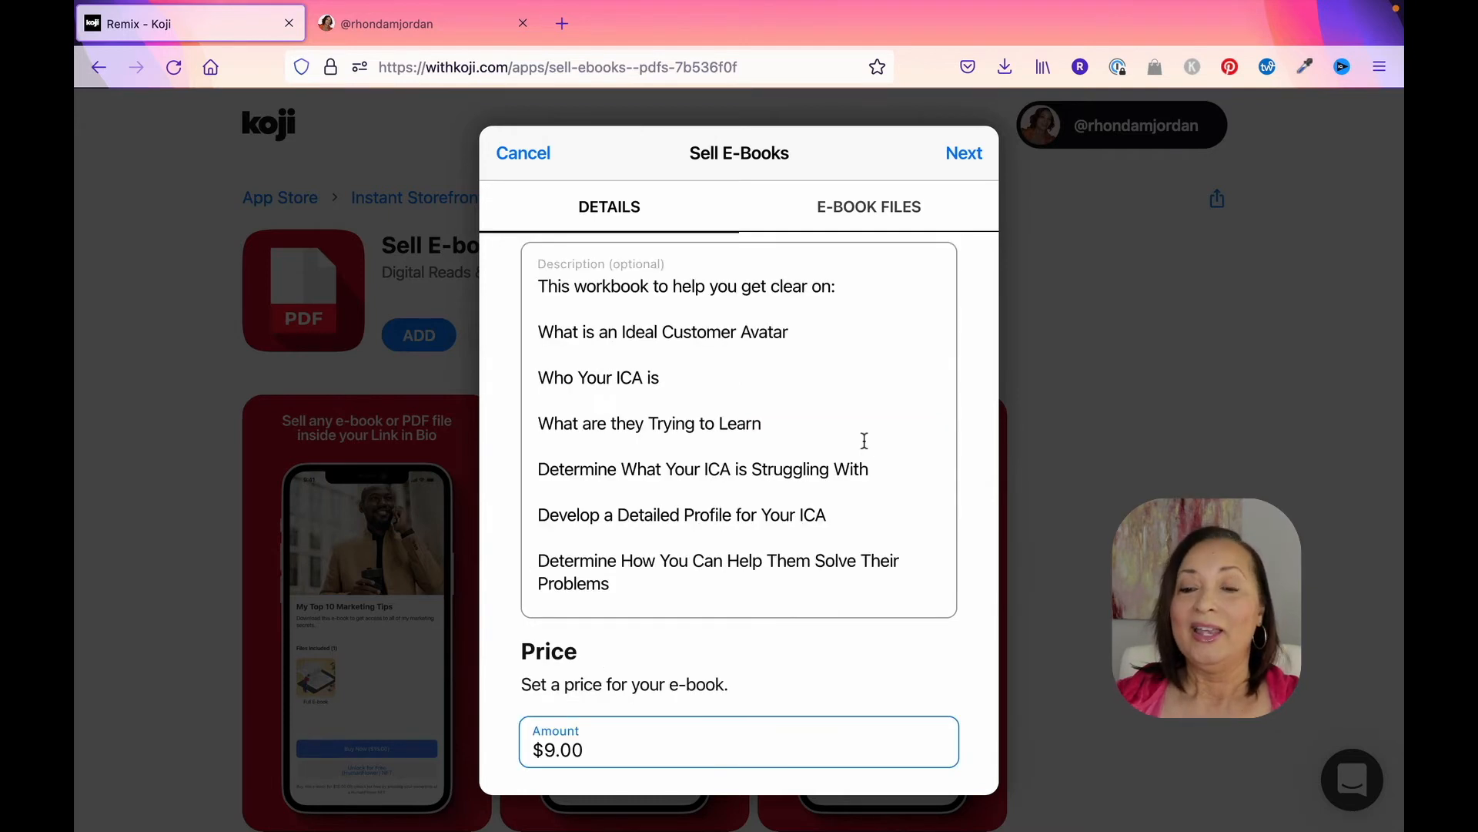
scroll(864, 440, down, 2)
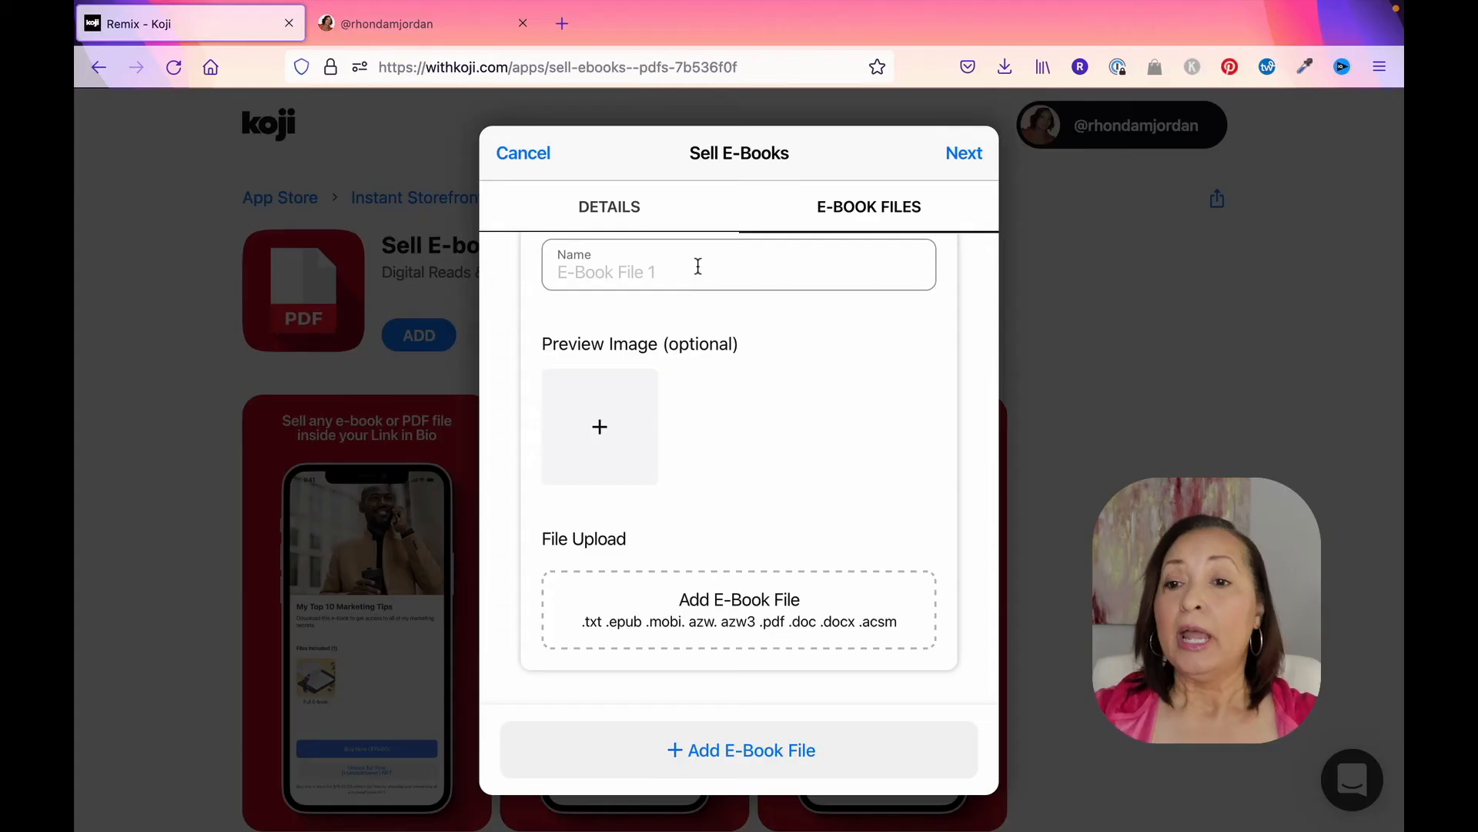
Step: Name the e-book file "Define Your Ideal Customer Avatar Workbook" and upload the Define Your ICA mockup PNG as its preview image
click(698, 267)
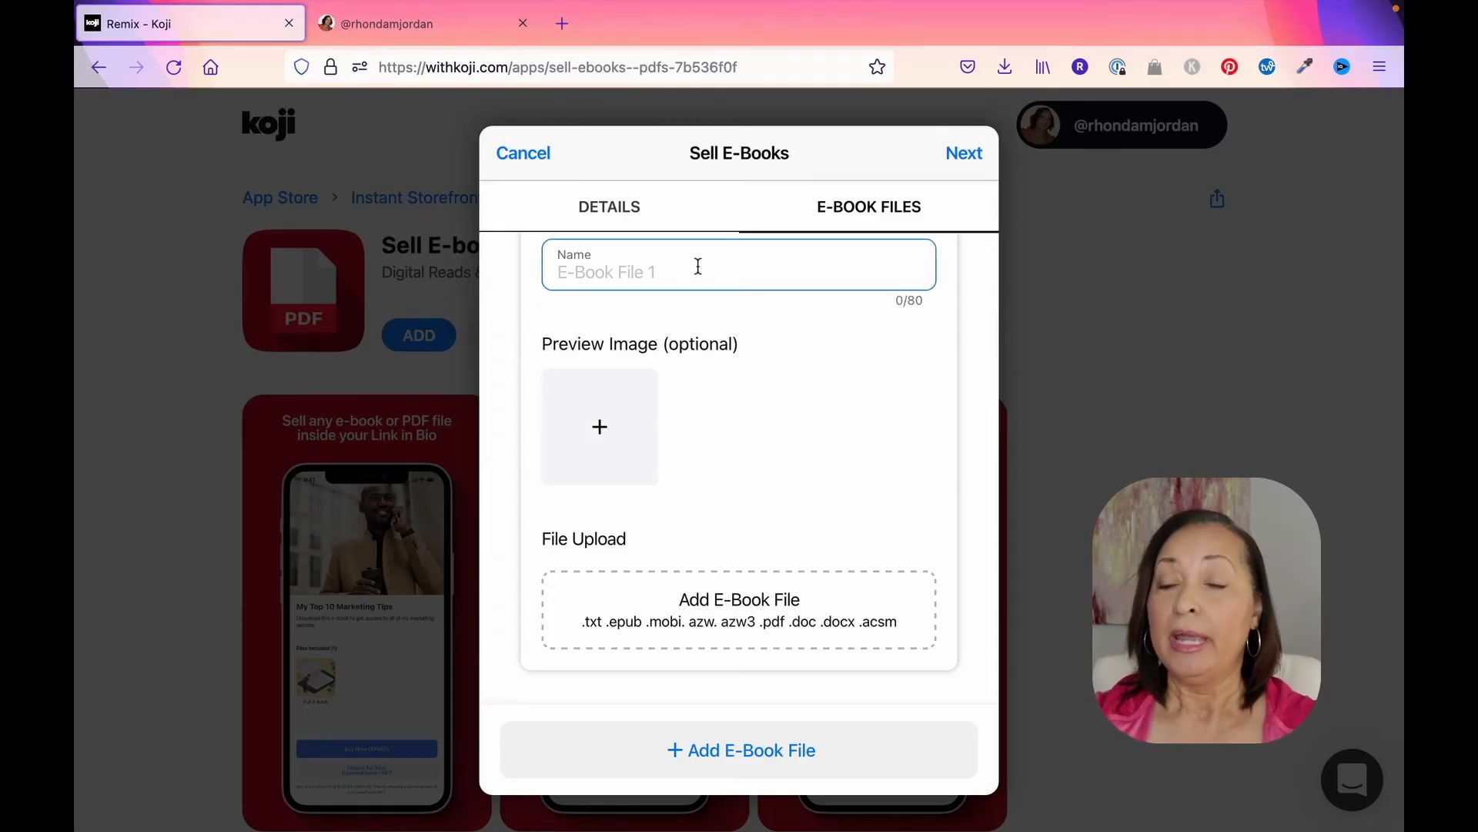
text(Define Your Ideal Customer Avatar Workbook)
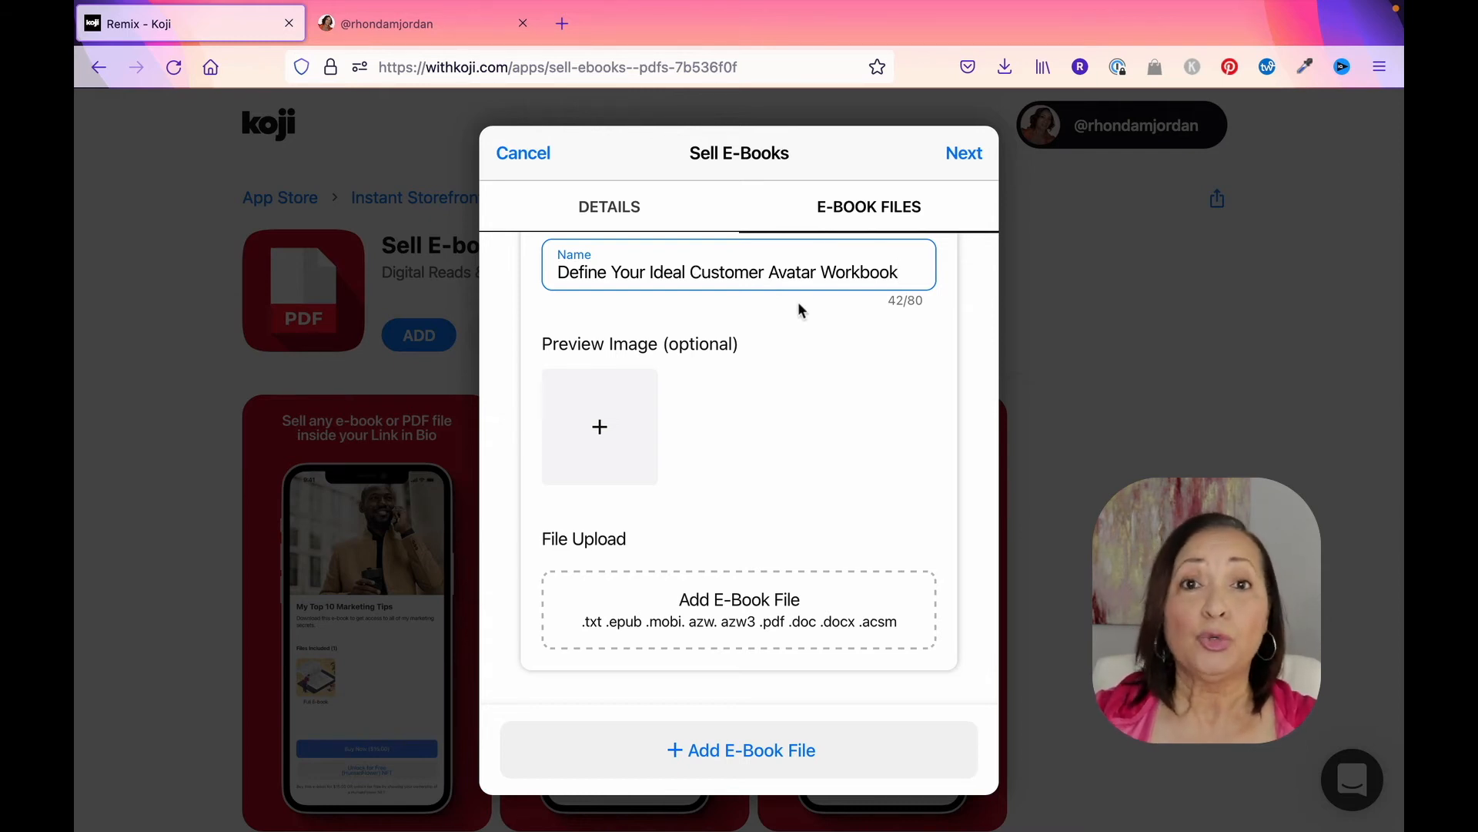
click(598, 429)
click(787, 459)
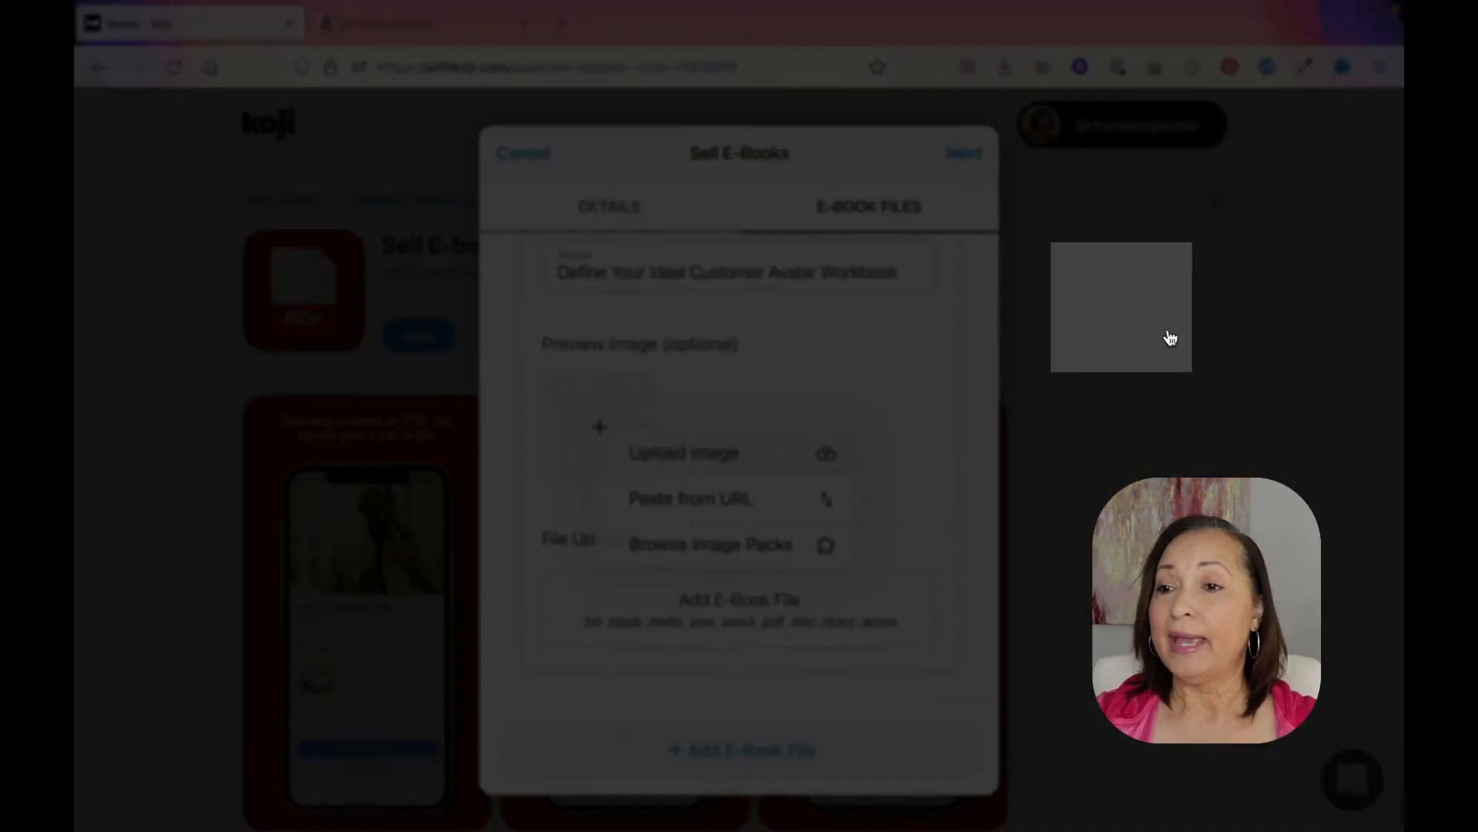
click(1125, 299)
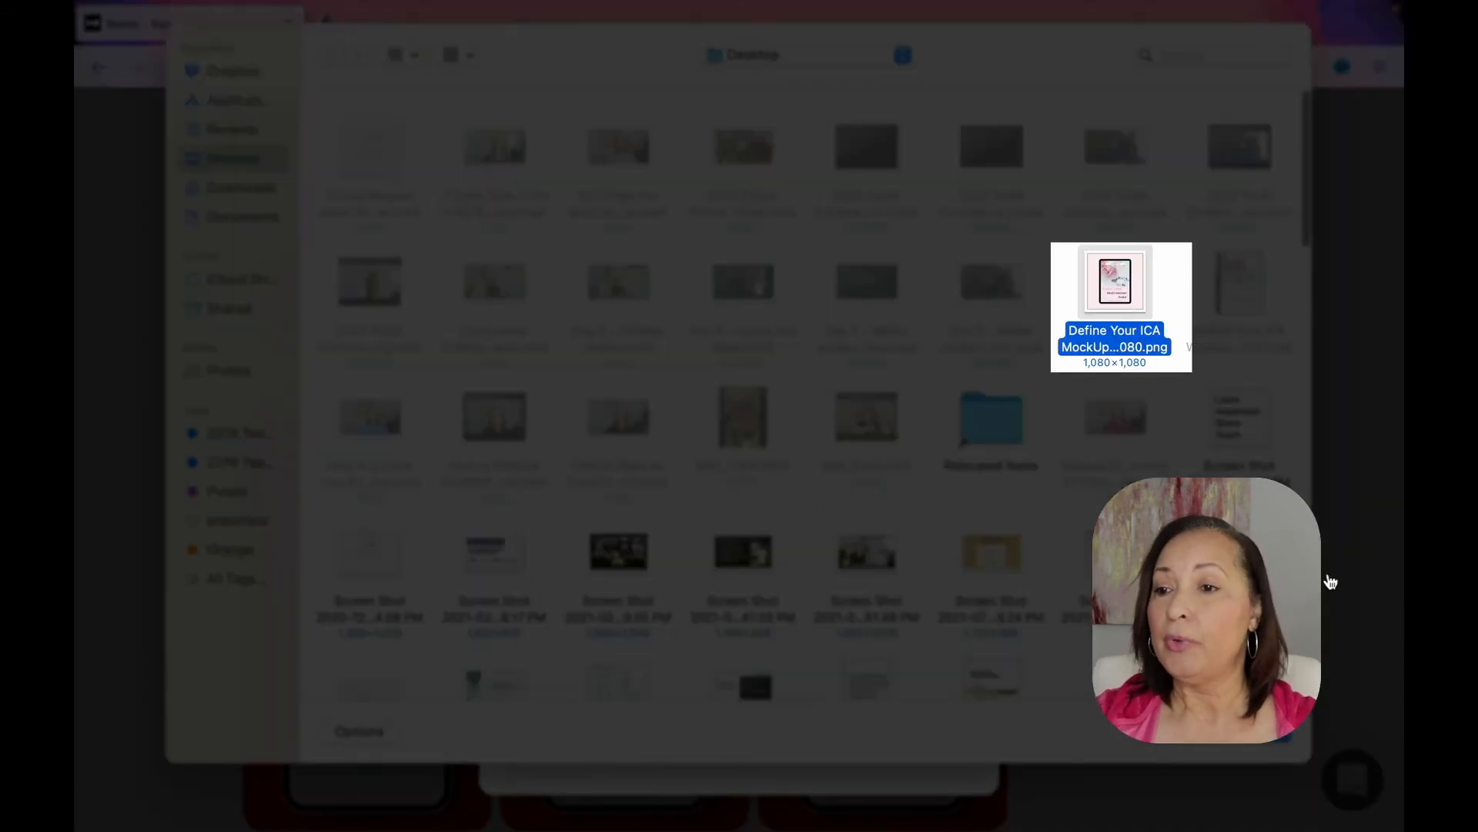
click(1266, 743)
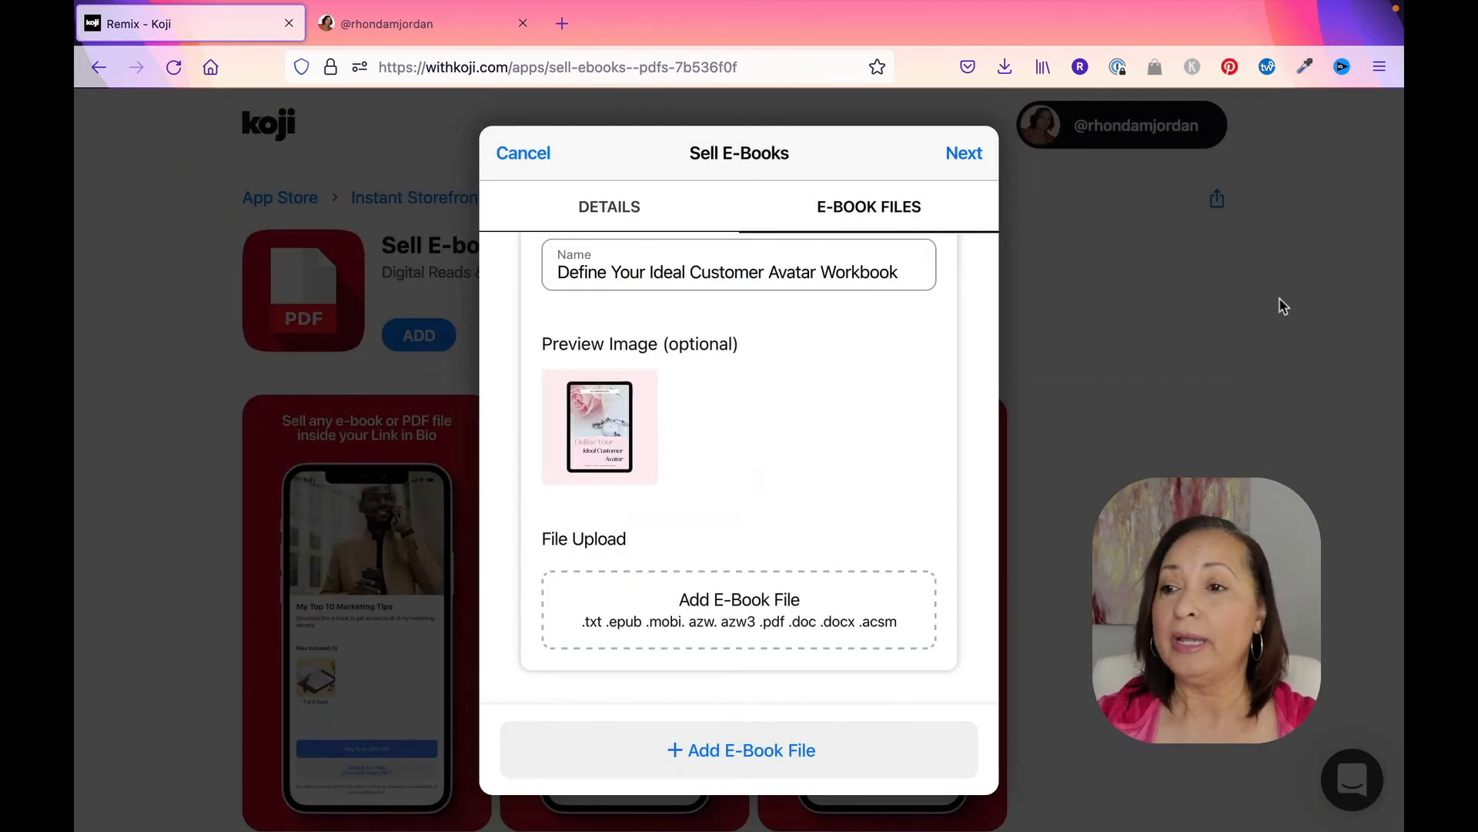
Step: Upload the Define Your ICA Workbook PDF as the e-book file and continue to the publish settings
click(760, 613)
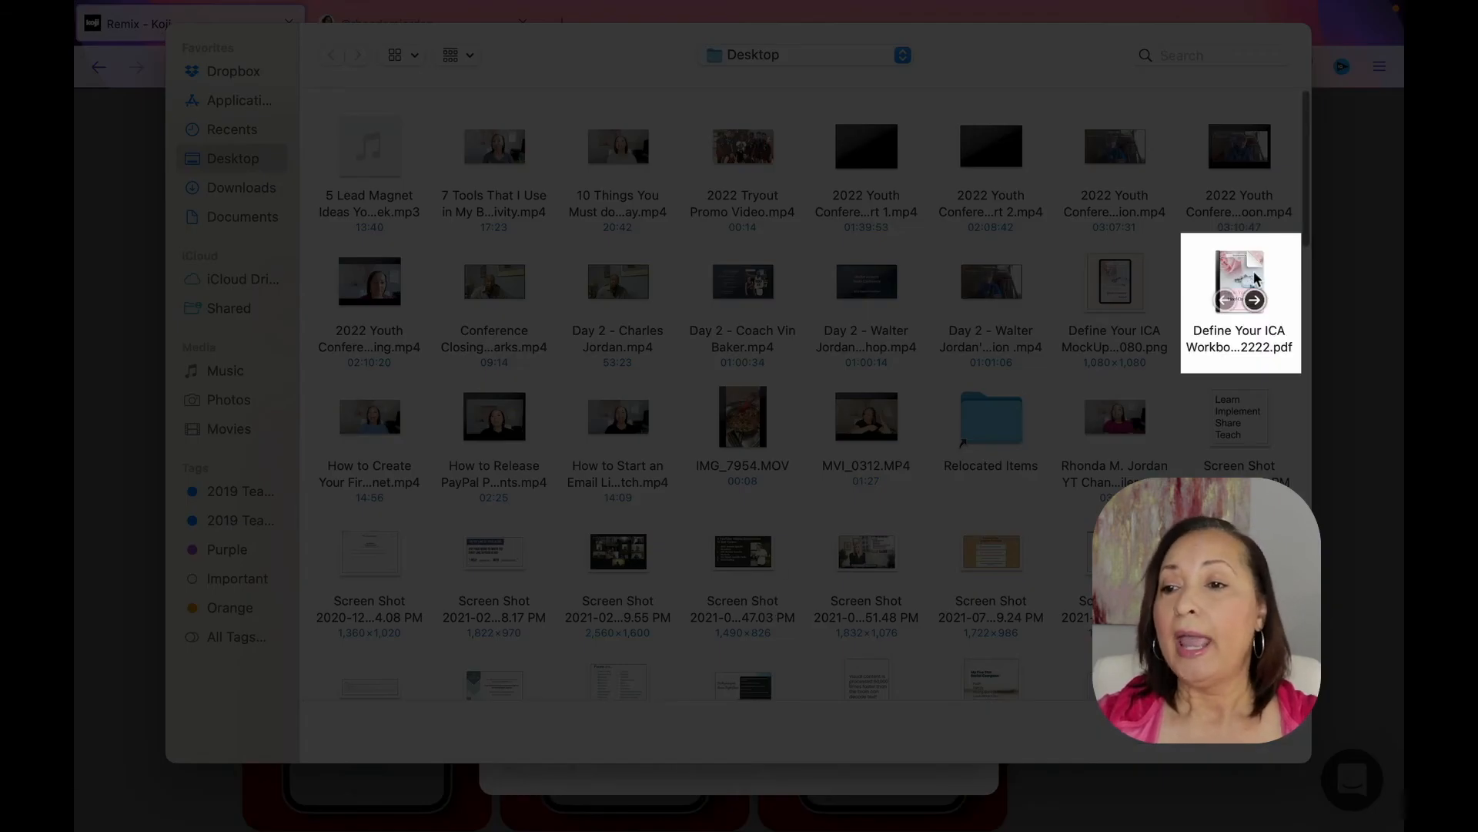
click(1240, 289)
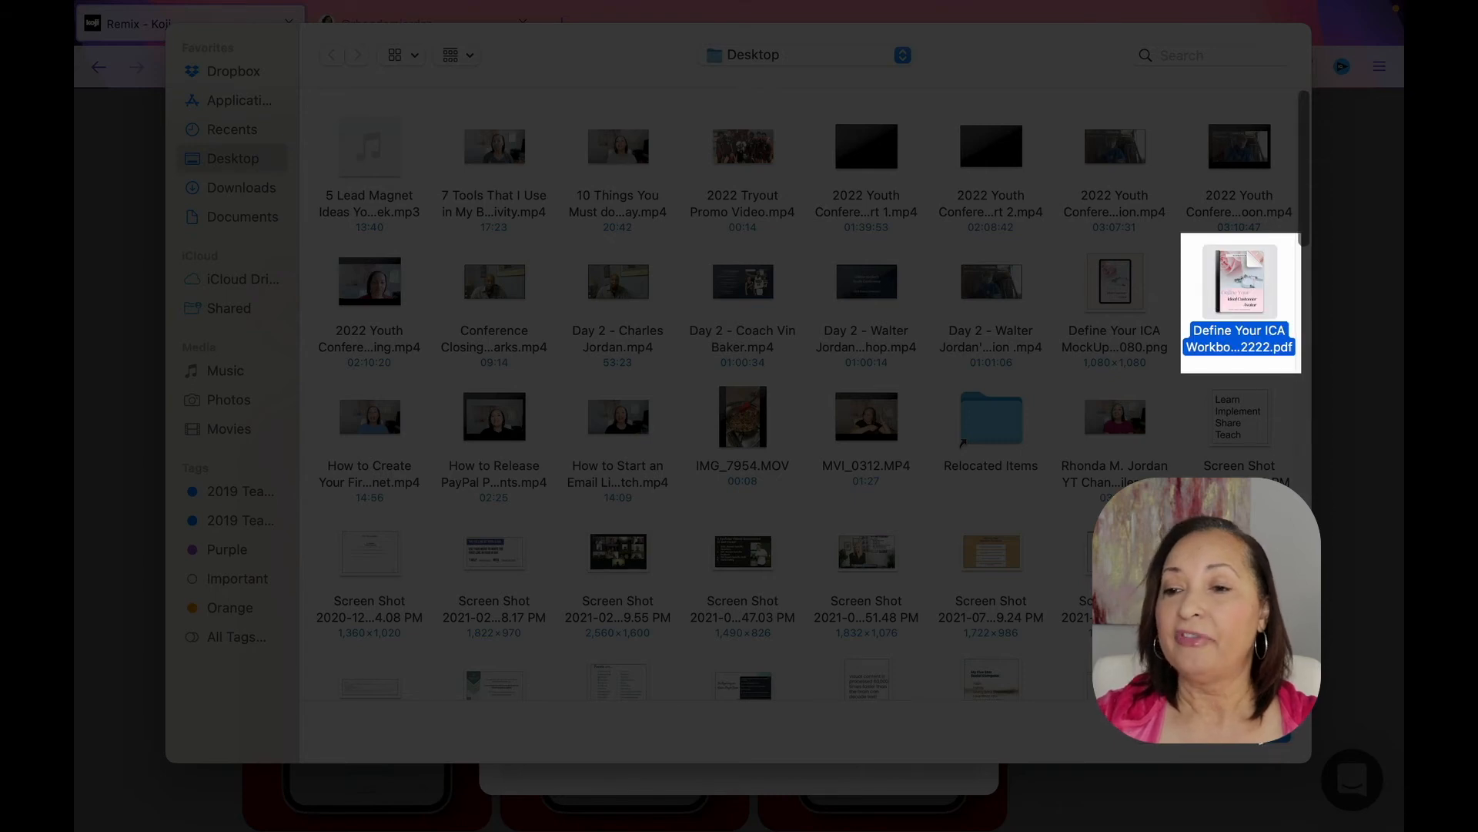
key(Return)
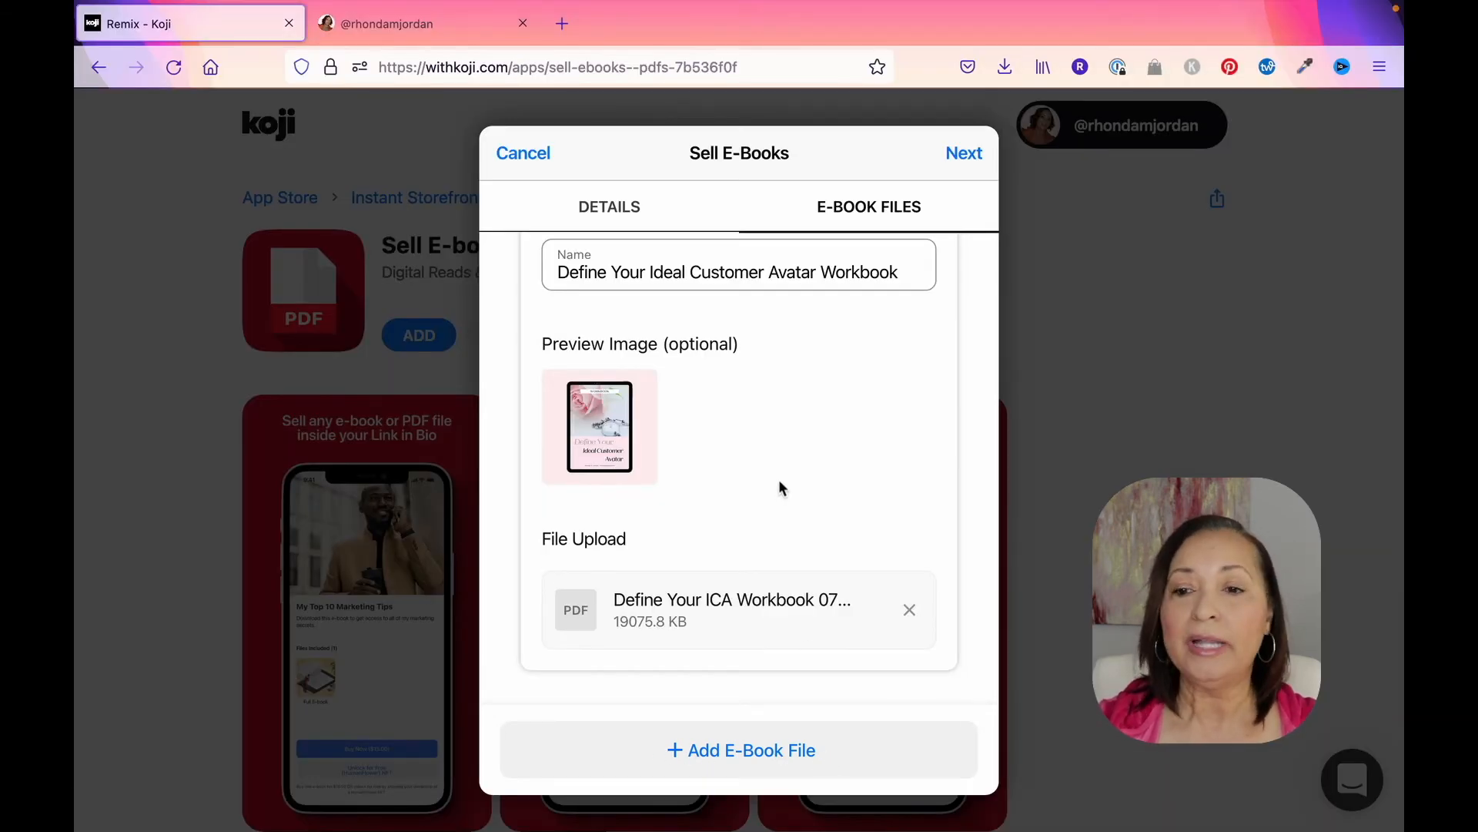
scroll(780, 450, down, 1)
scroll(780, 450, up, 3)
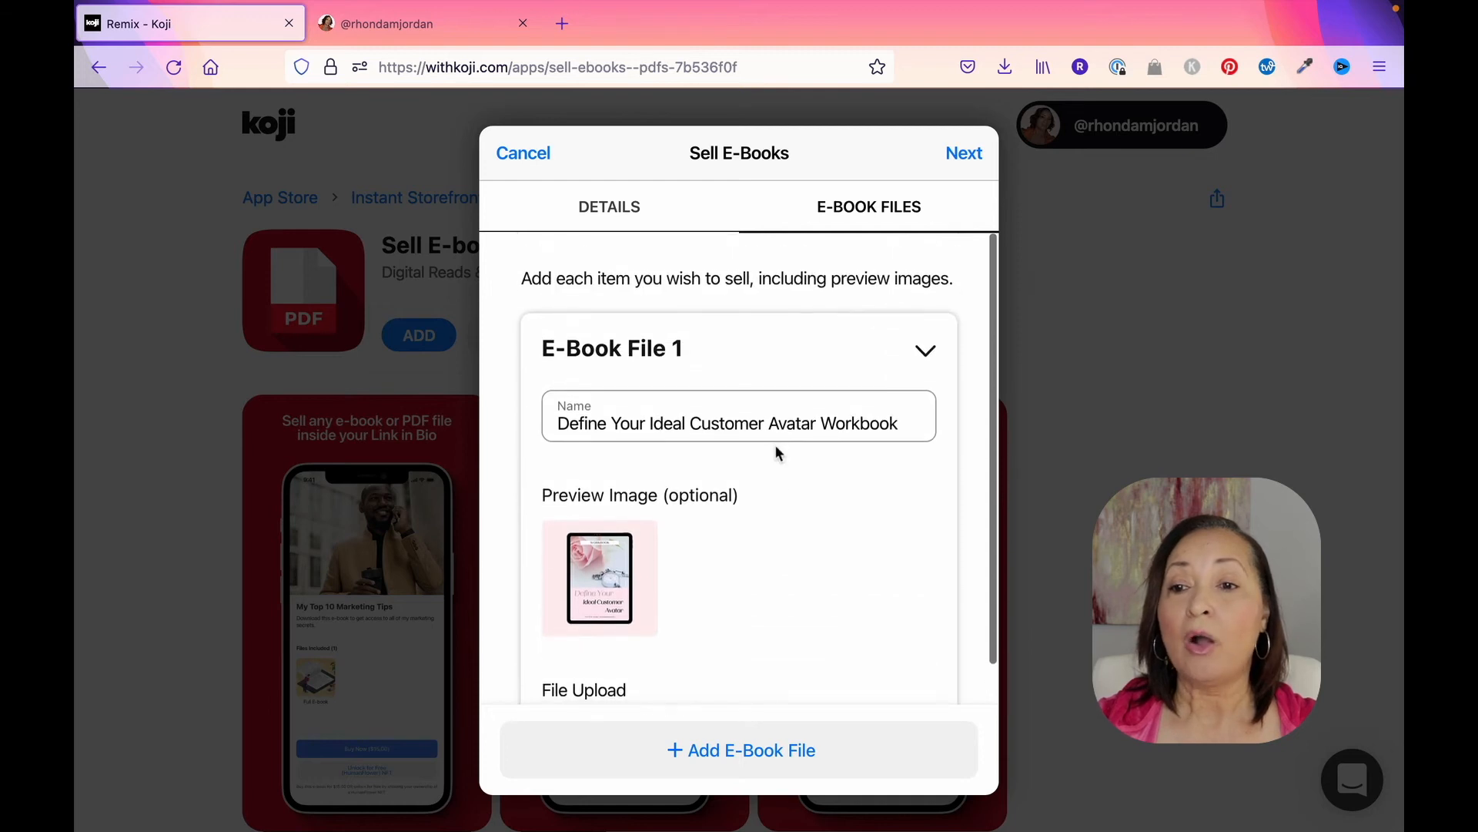
click(964, 155)
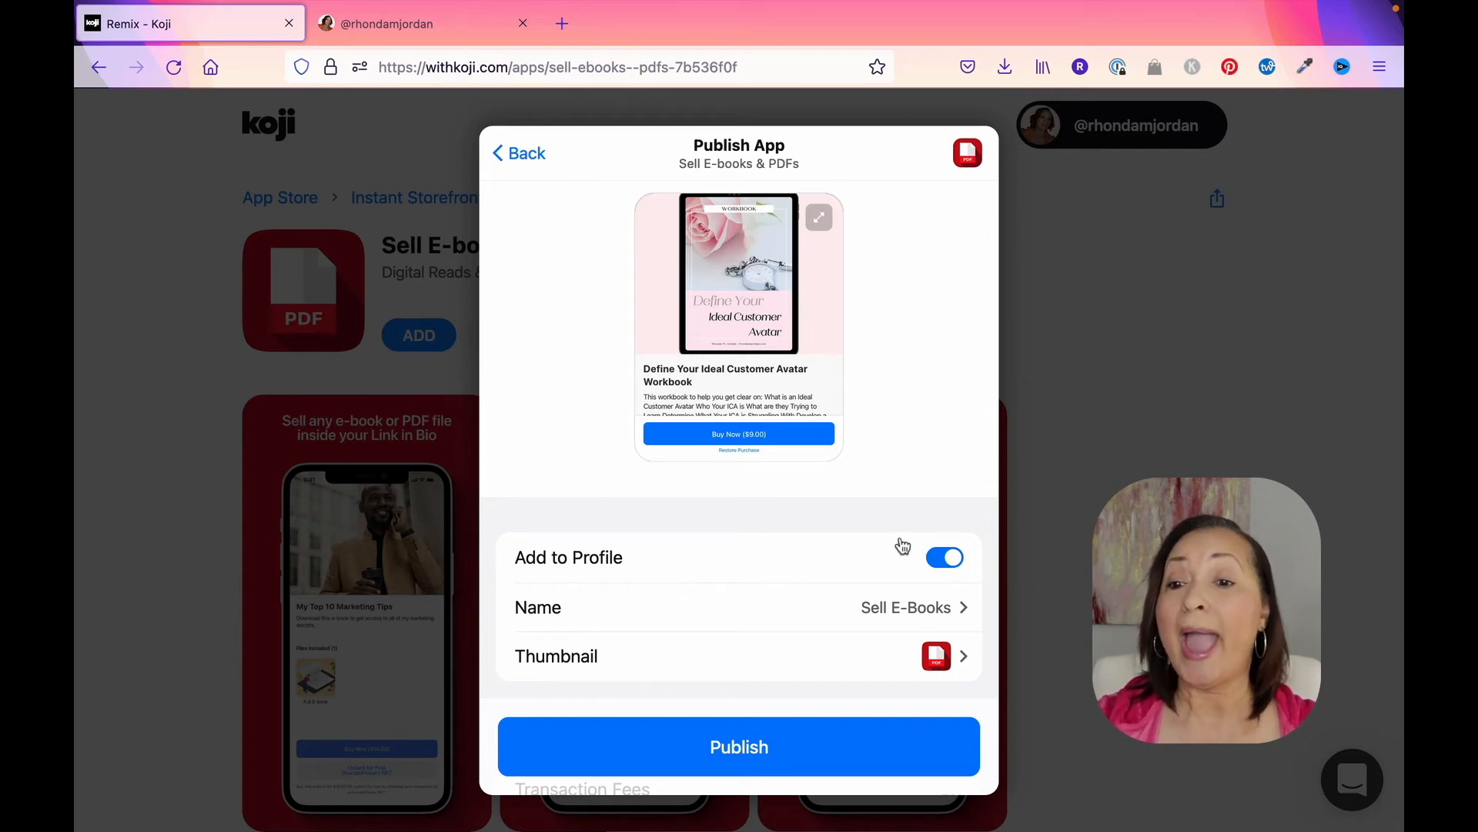
Step: Change the app's profile name to "Define Your Ideal Customer Avatar Workbook"
scroll(895, 524, down, 3)
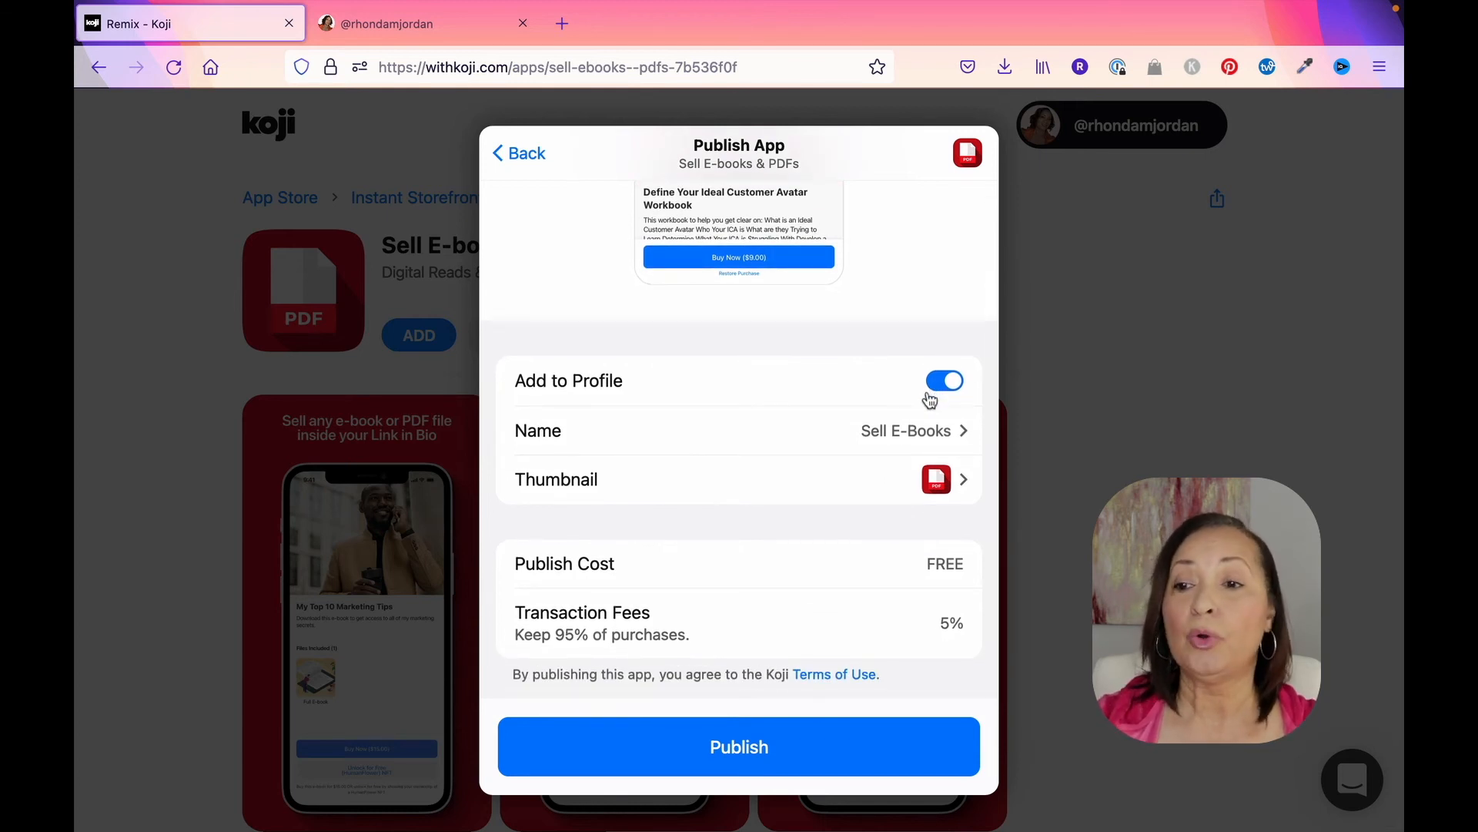
click(914, 435)
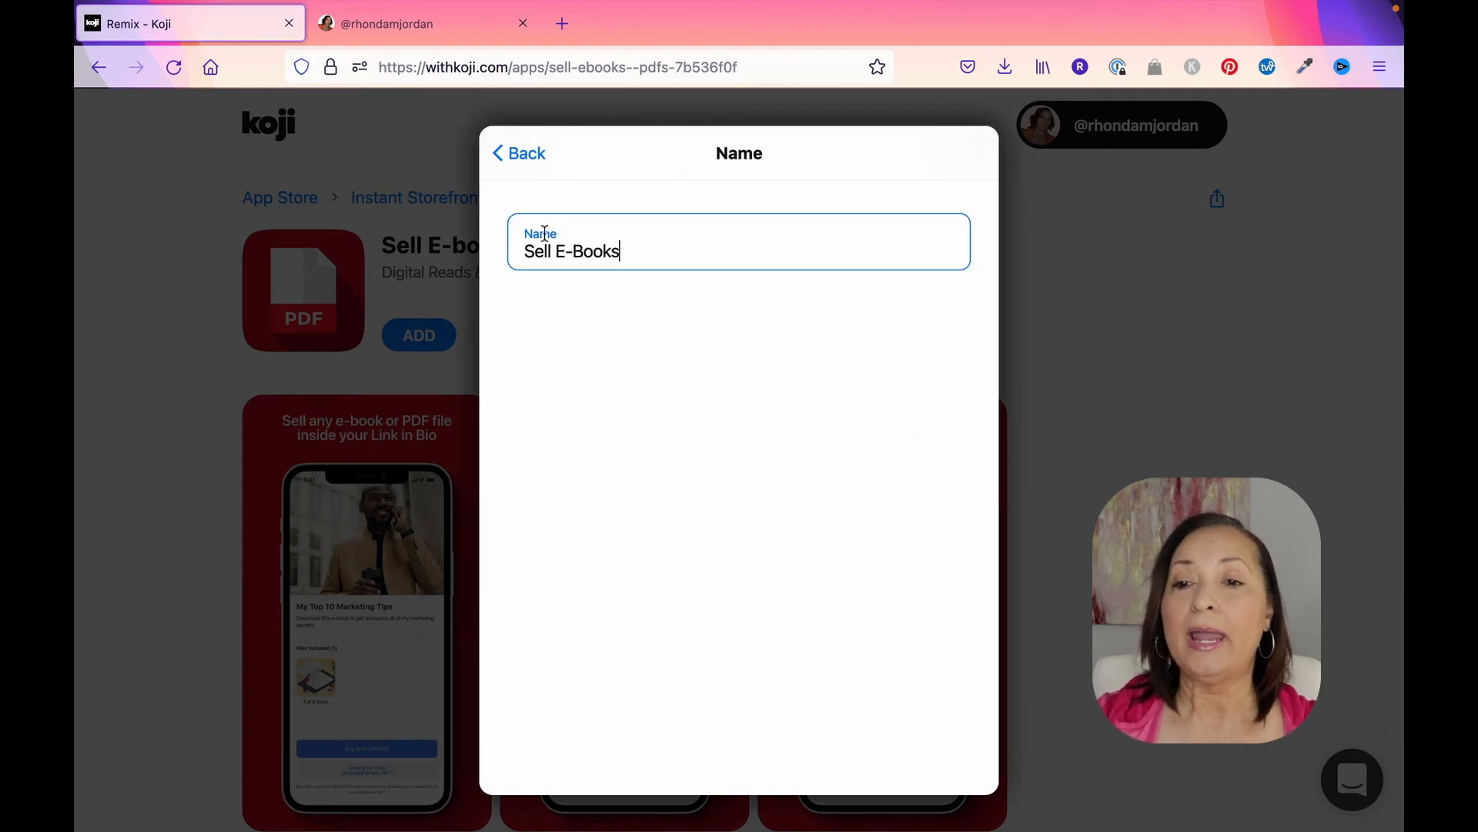
drag(602, 237, 427, 223)
text(Define Your Ideal Customer Avatar Workbook)
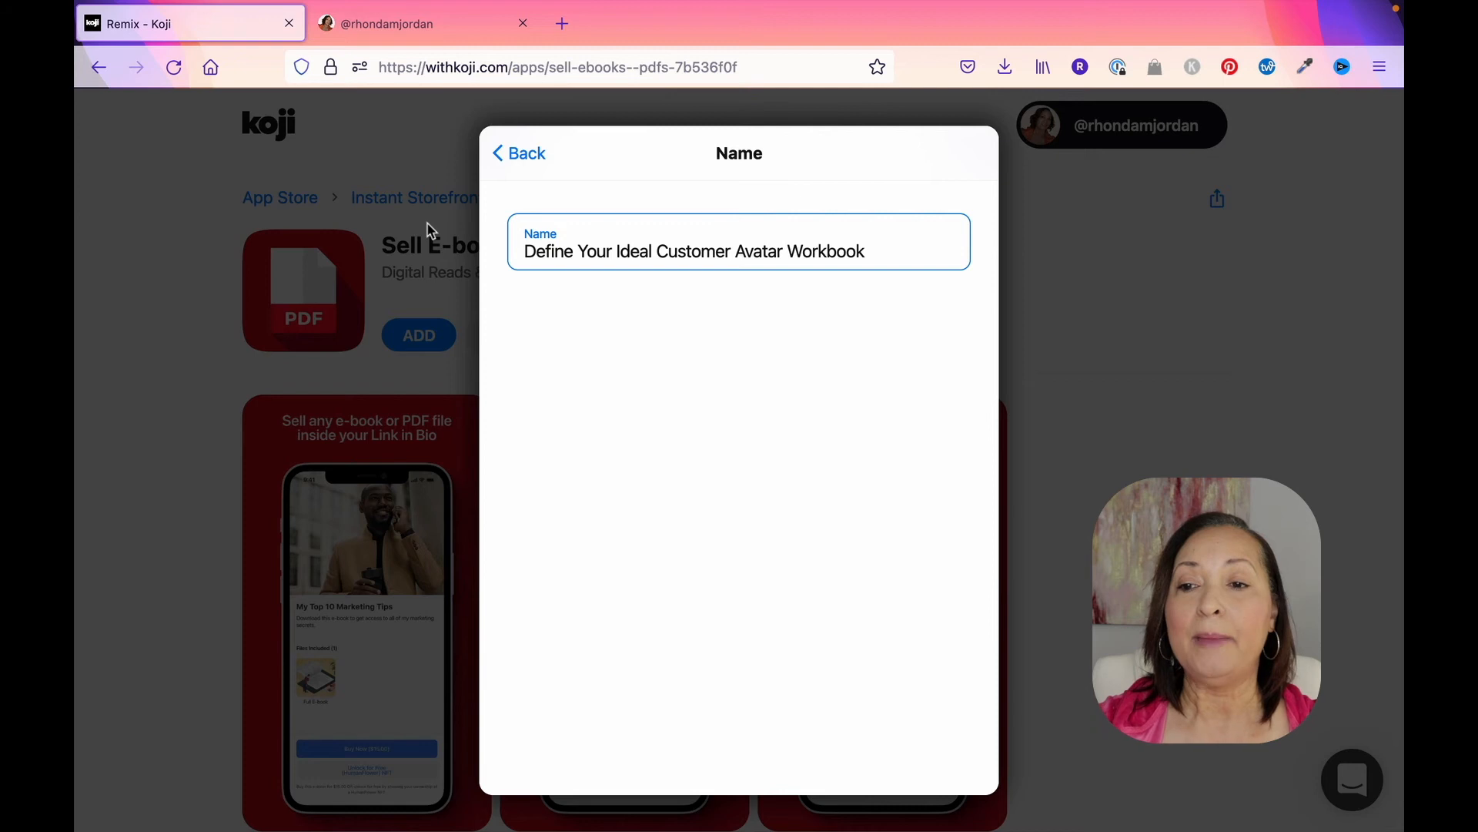
click(518, 154)
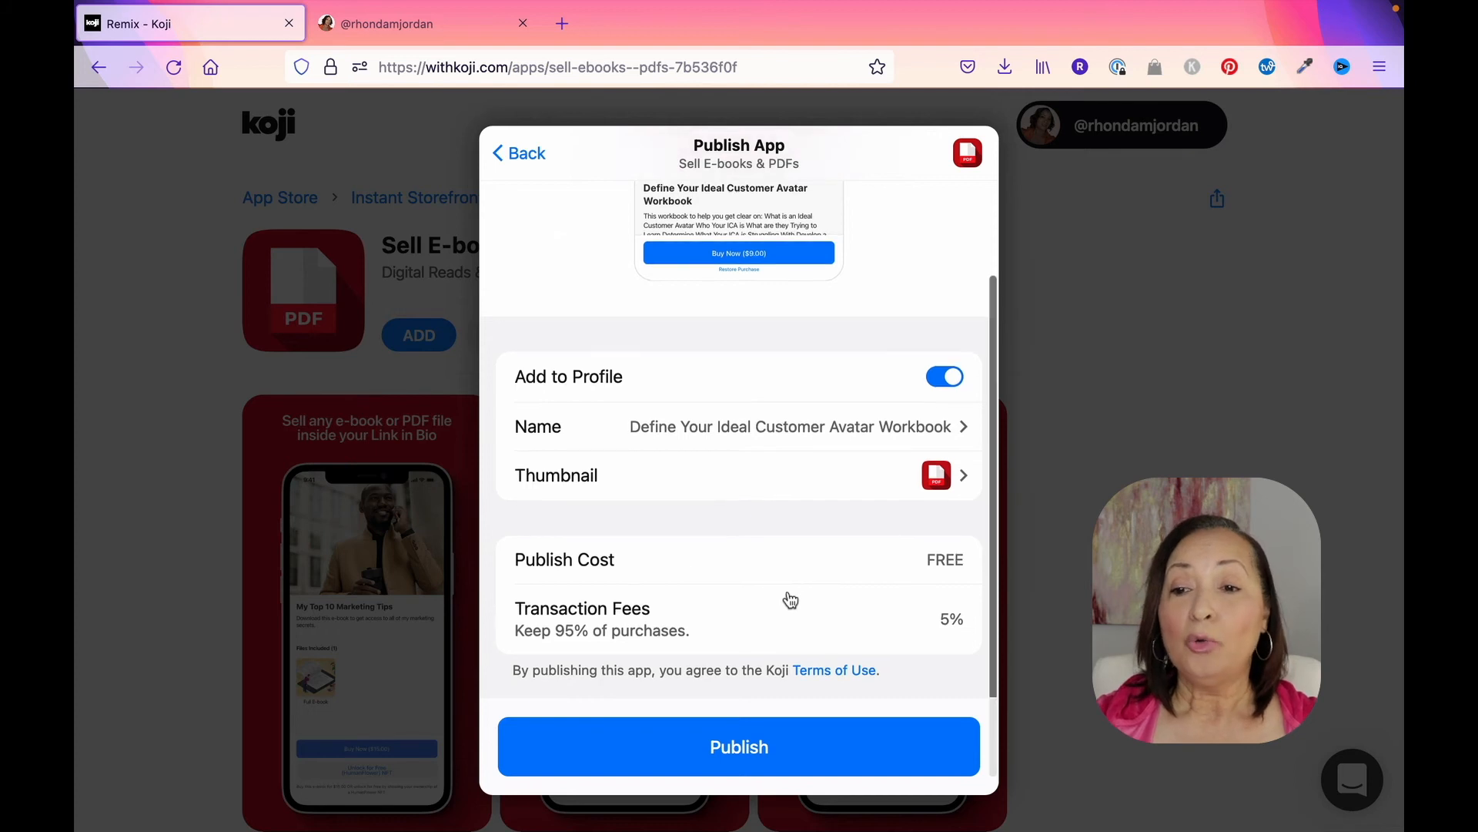
Step: Replace the app's thumbnail with the Define Your ICA mockup PNG and publish the app to the profile
scroll(793, 593, down, 1)
click(935, 460)
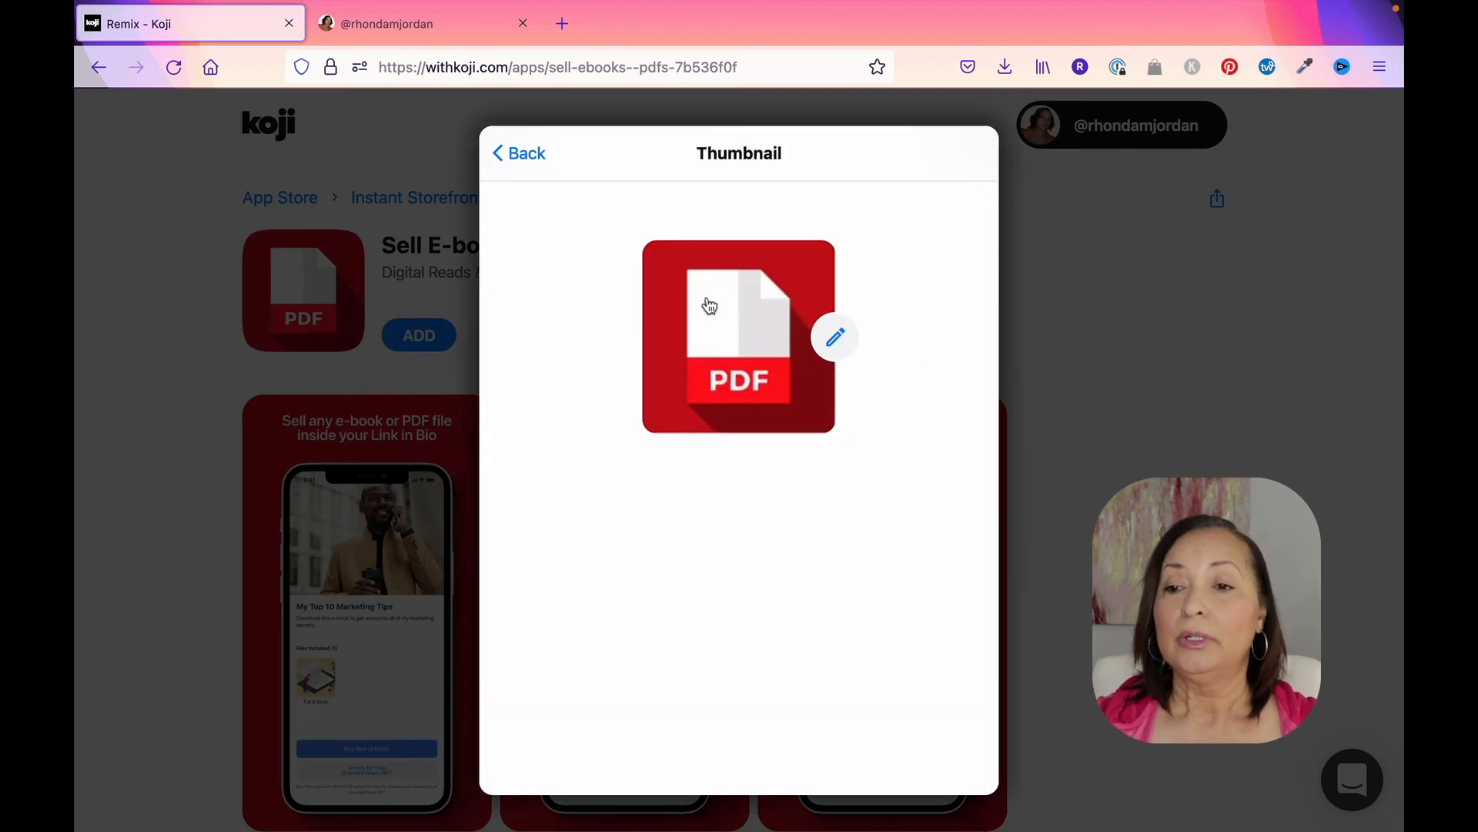
click(838, 340)
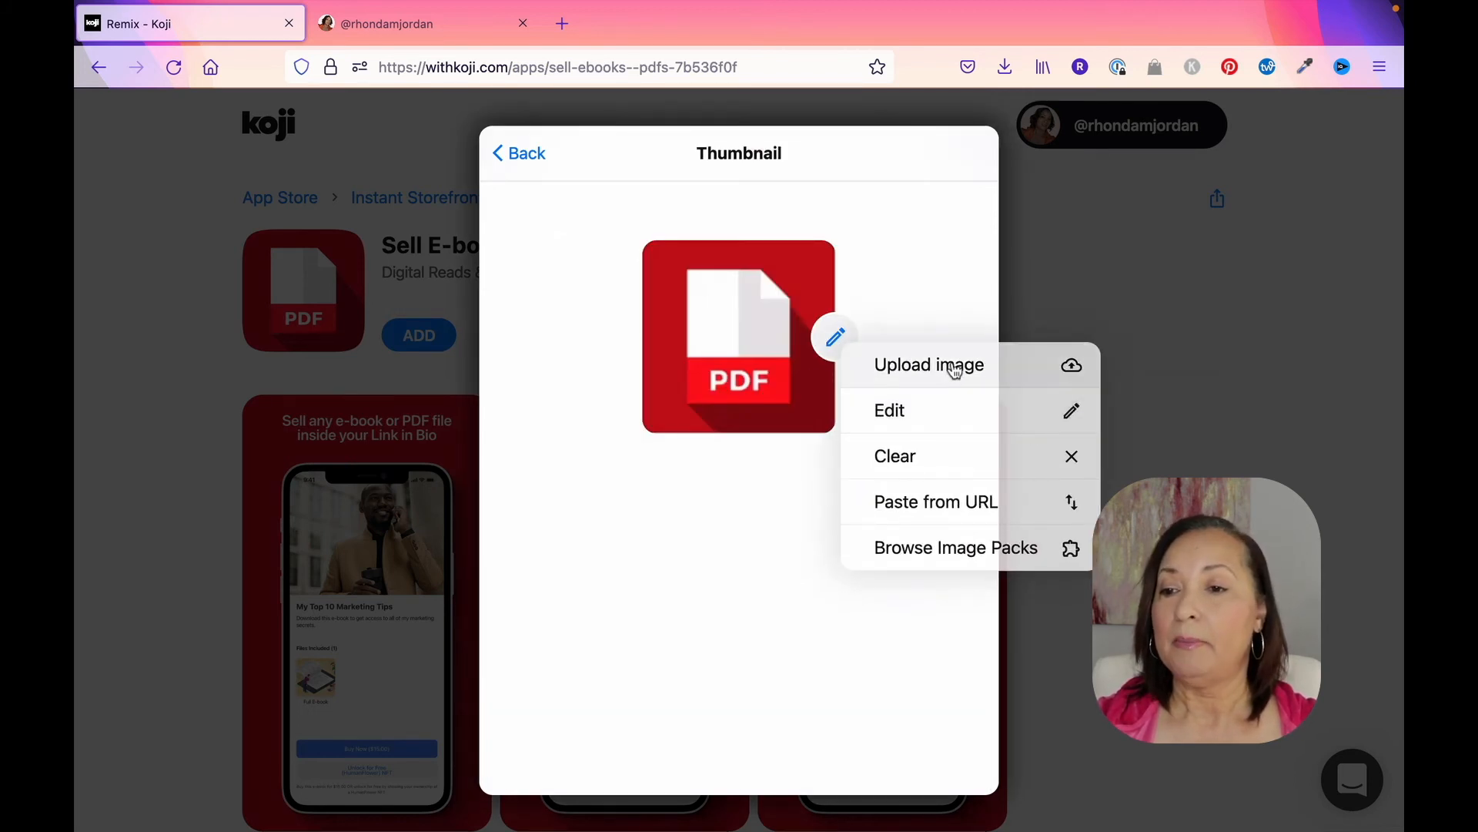
click(963, 370)
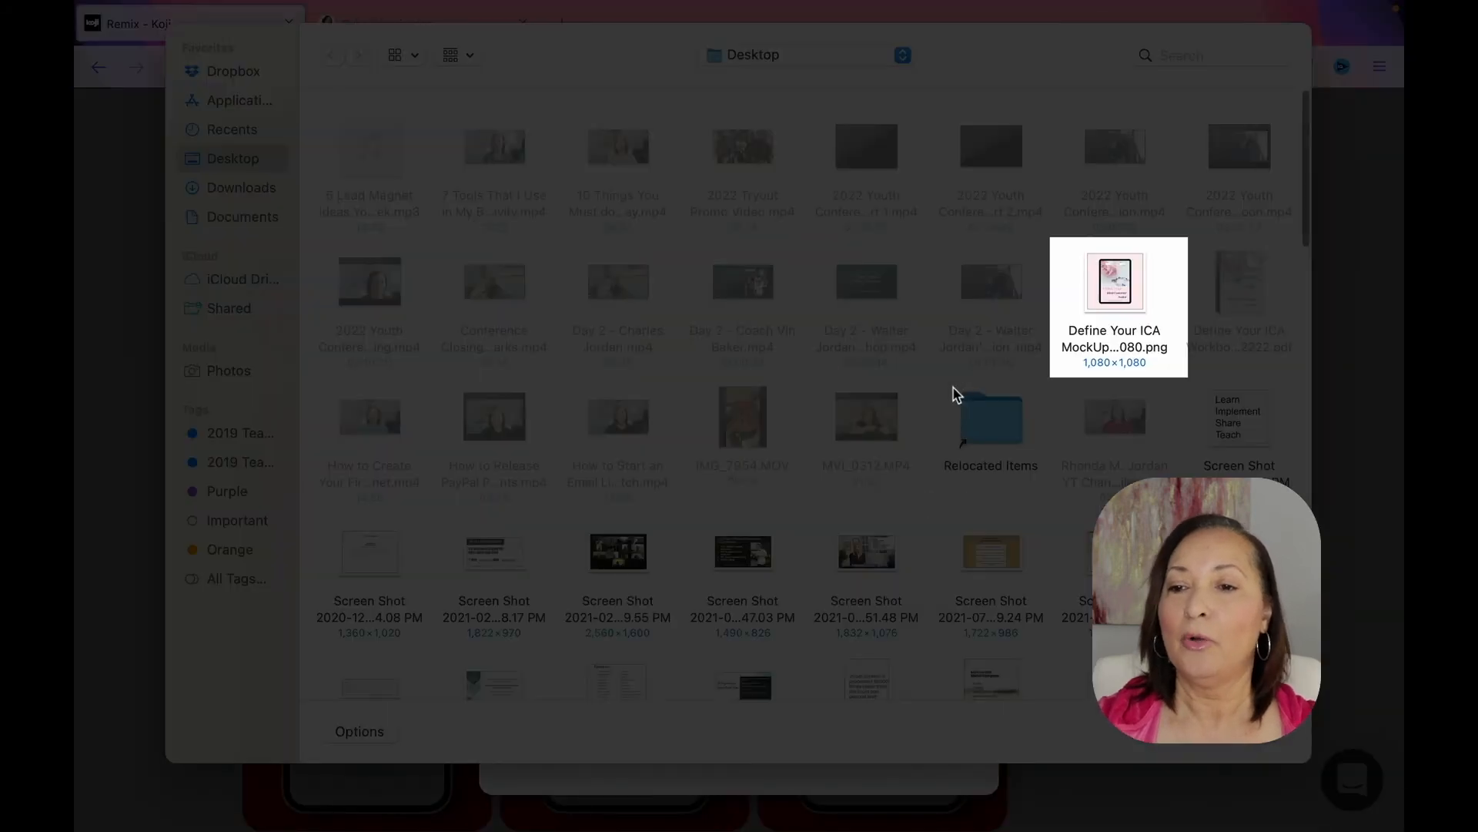
click(1147, 272)
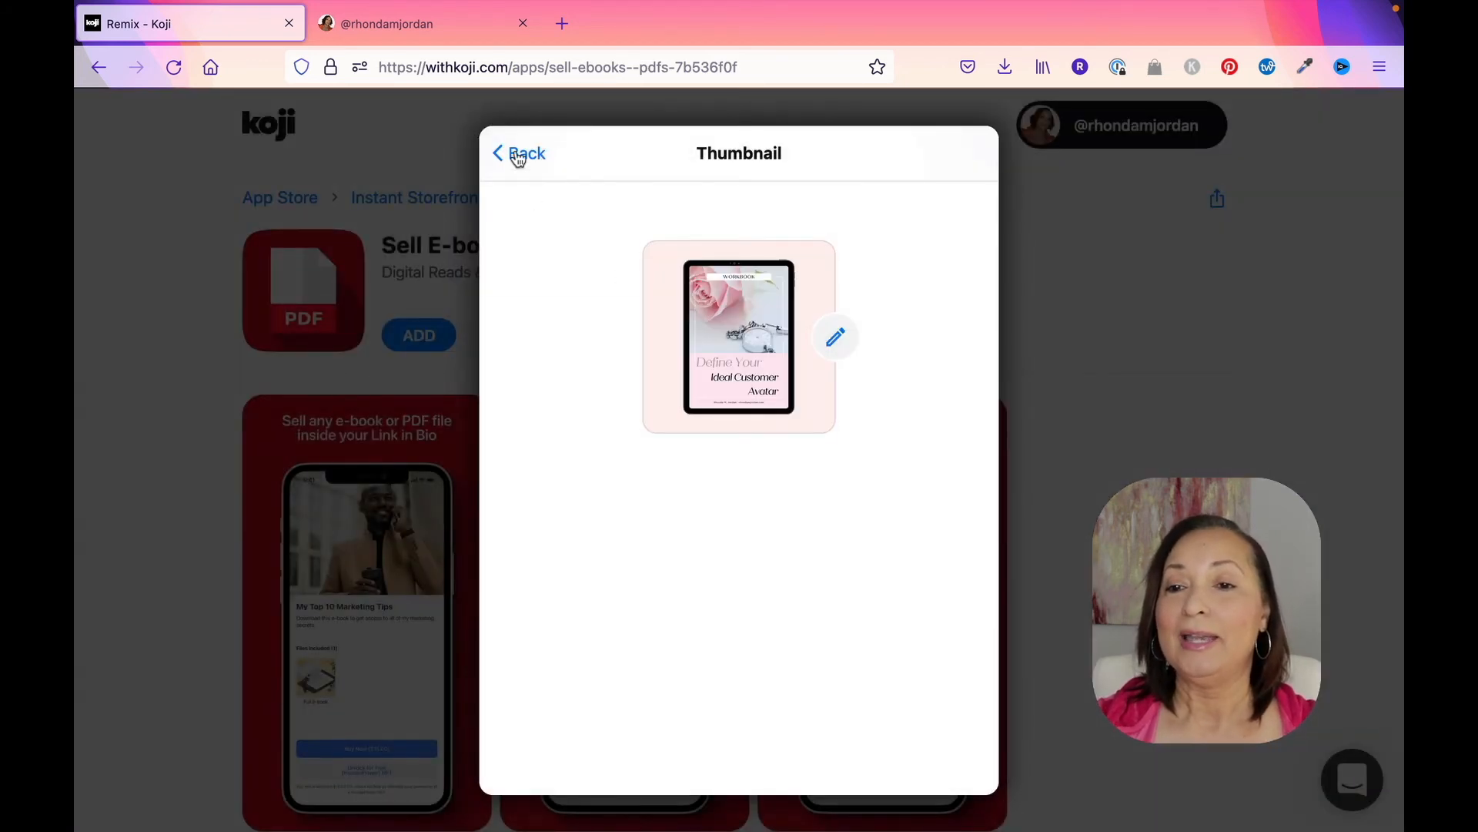
click(517, 156)
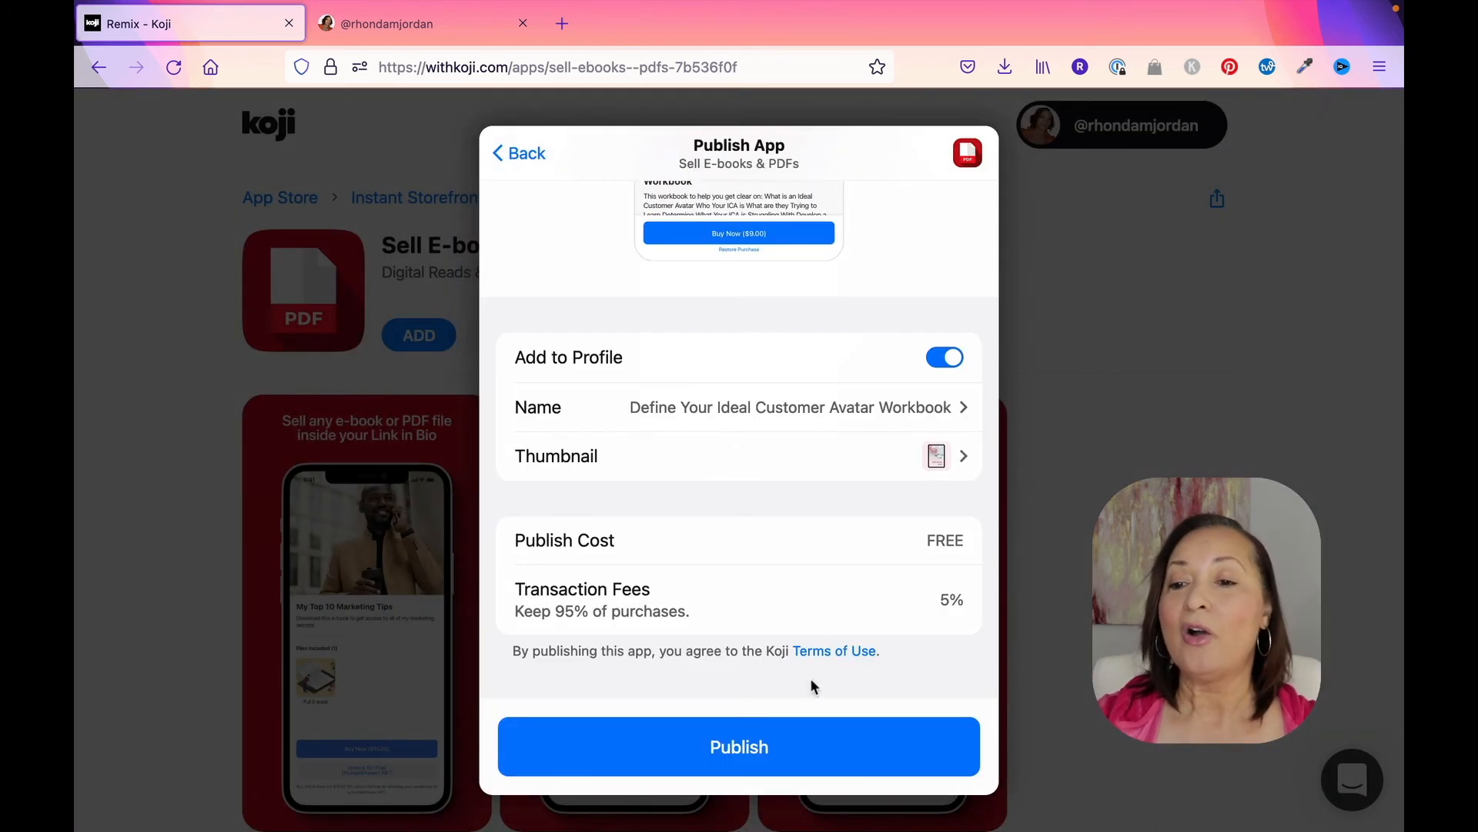
click(743, 745)
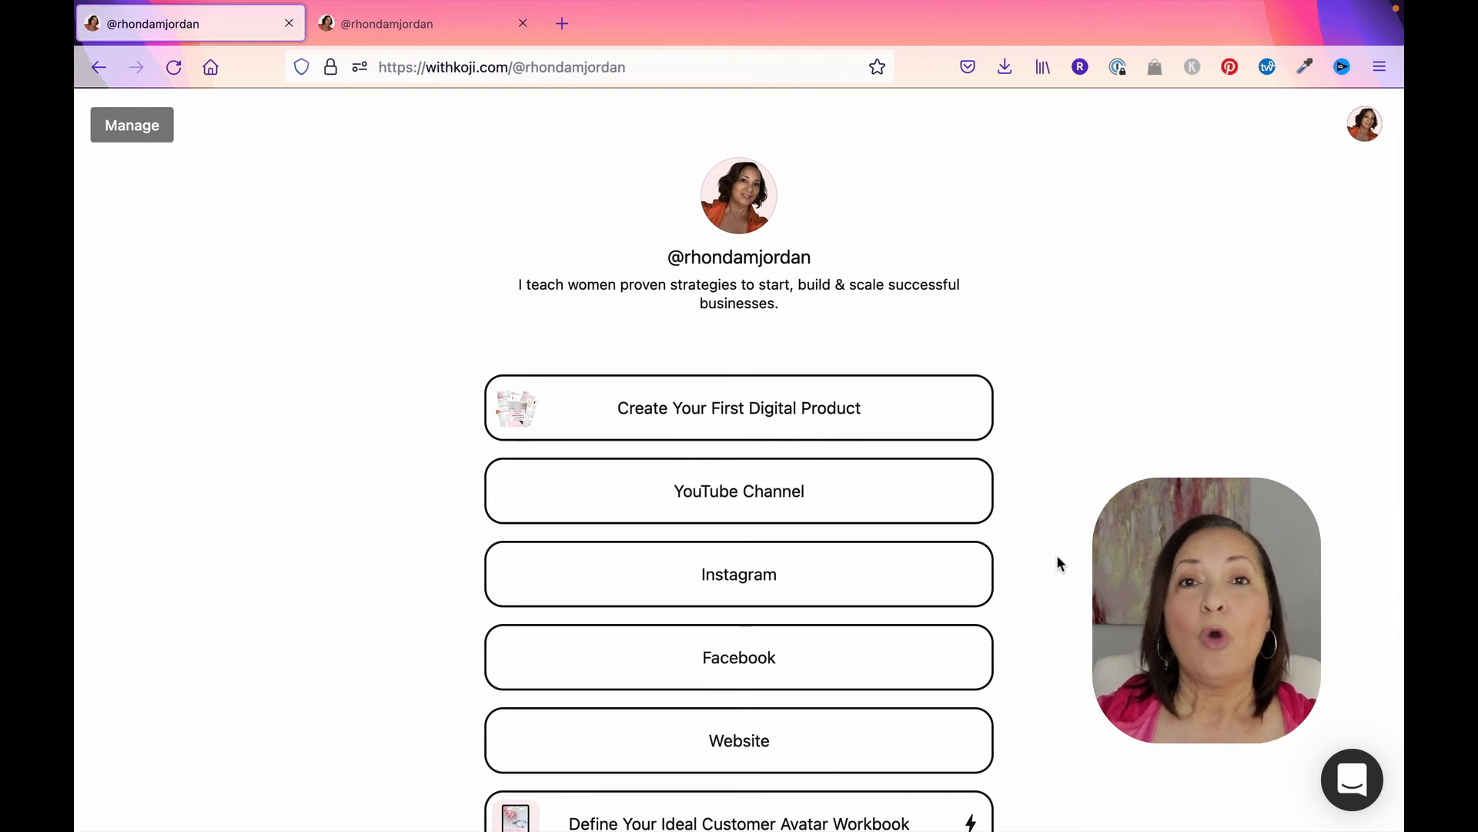
Step: Review the published profile page, open the Define Your Ideal Customer Avatar Workbook listing and read its description
scroll(1058, 559, down, 3)
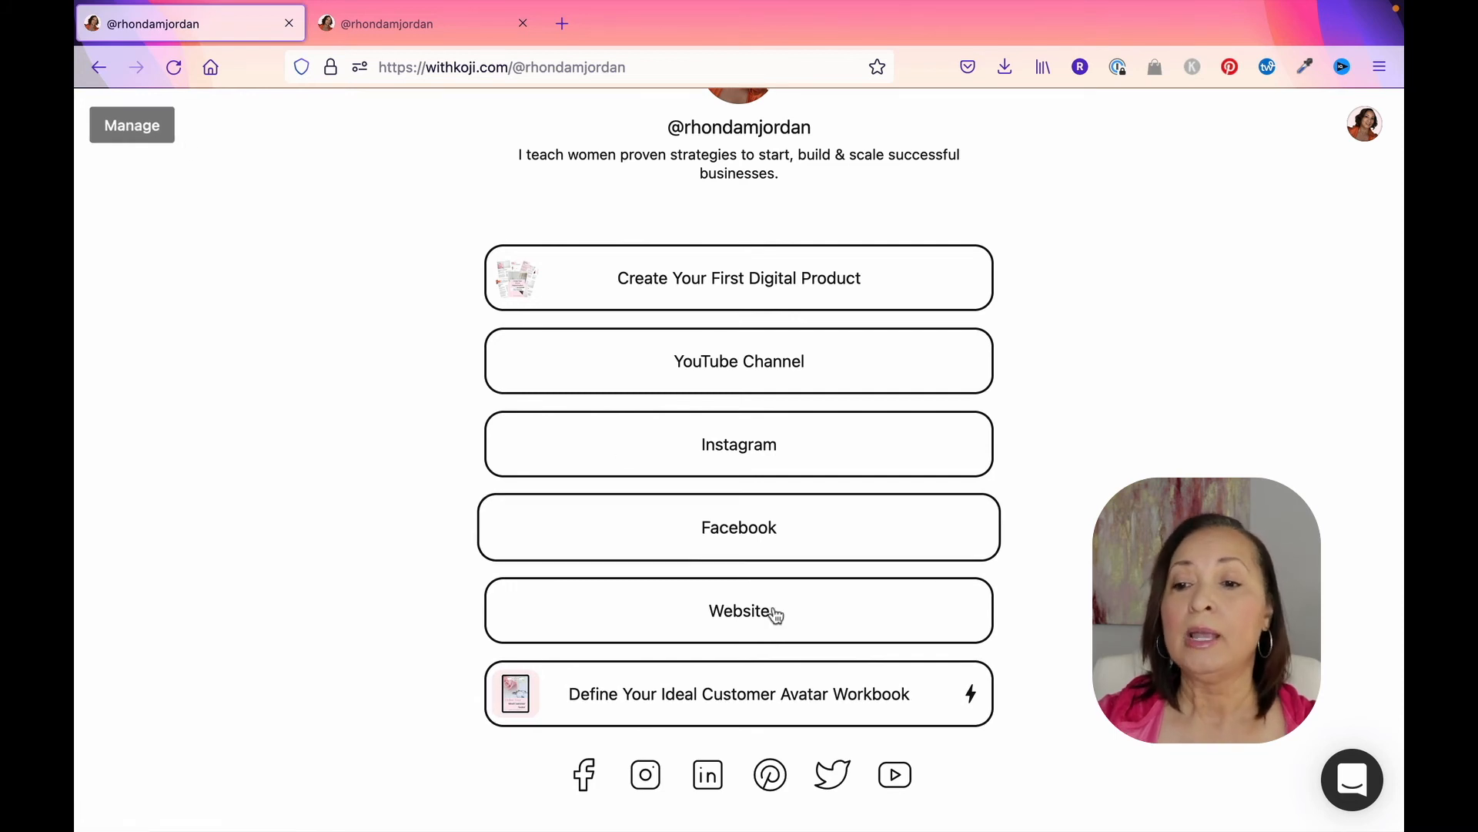
scroll(826, 697, up, 1)
scroll(827, 697, up, 2)
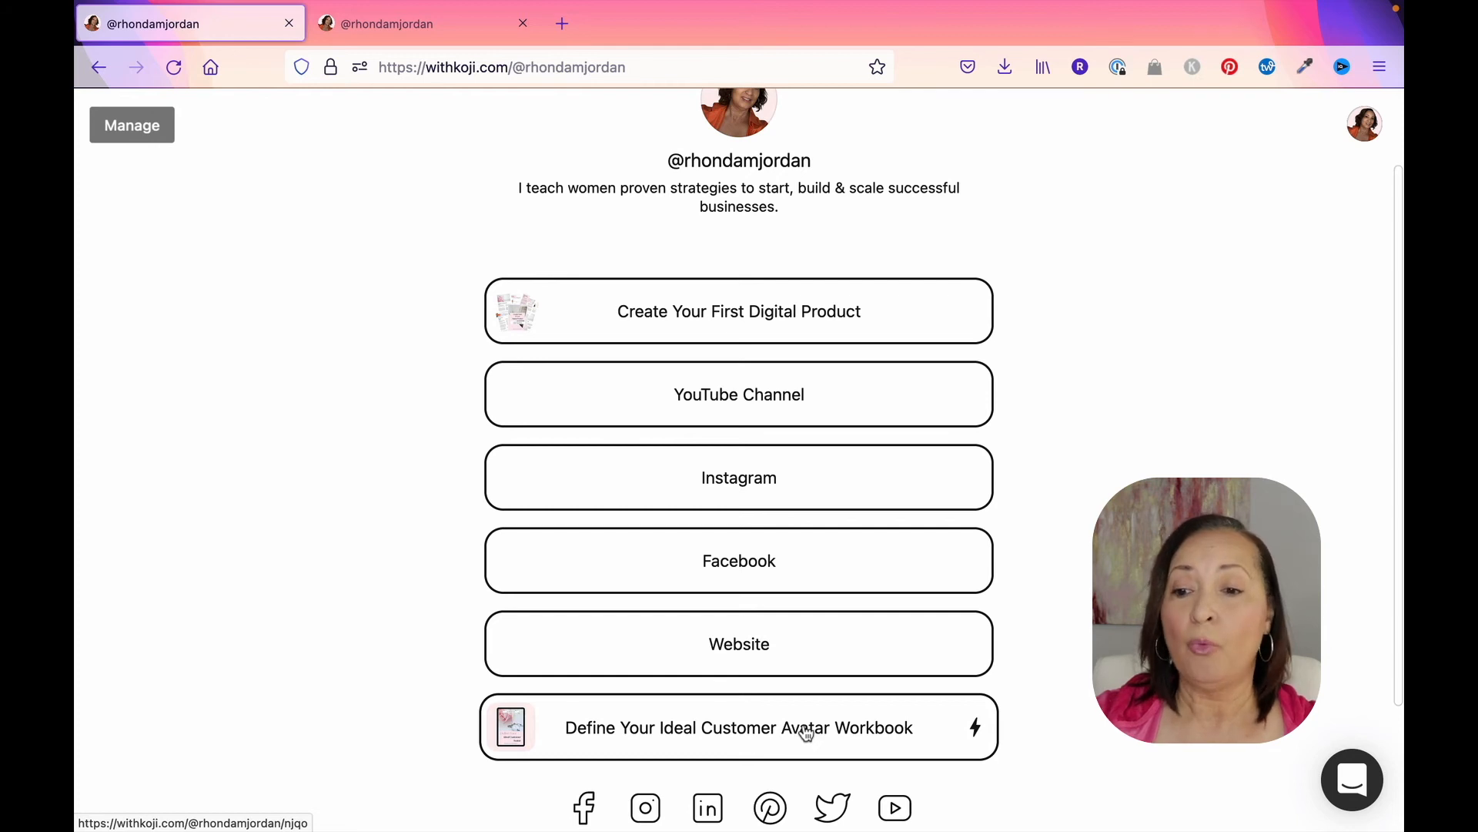
click(805, 730)
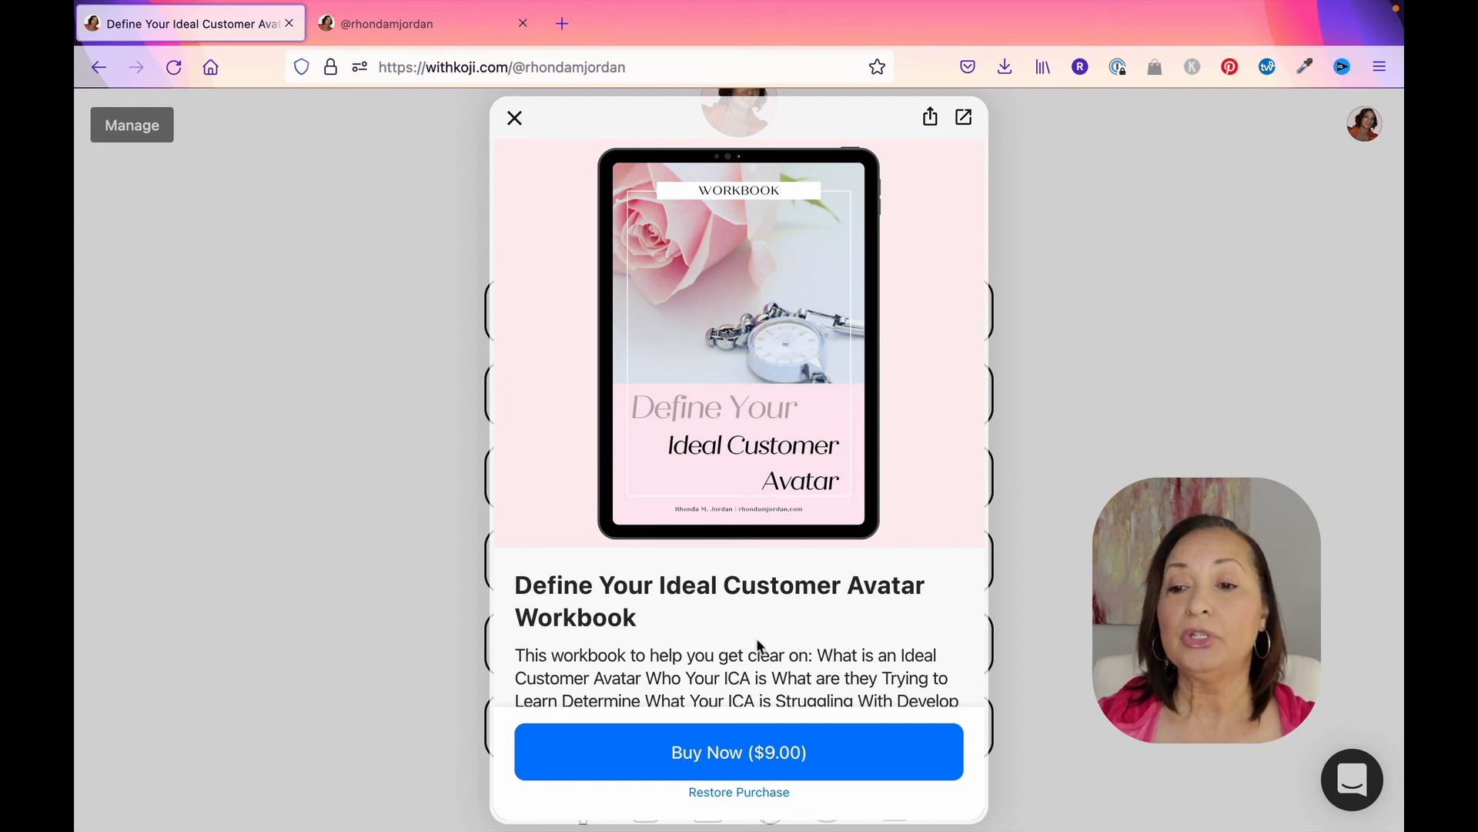
scroll(754, 573, down, 2)
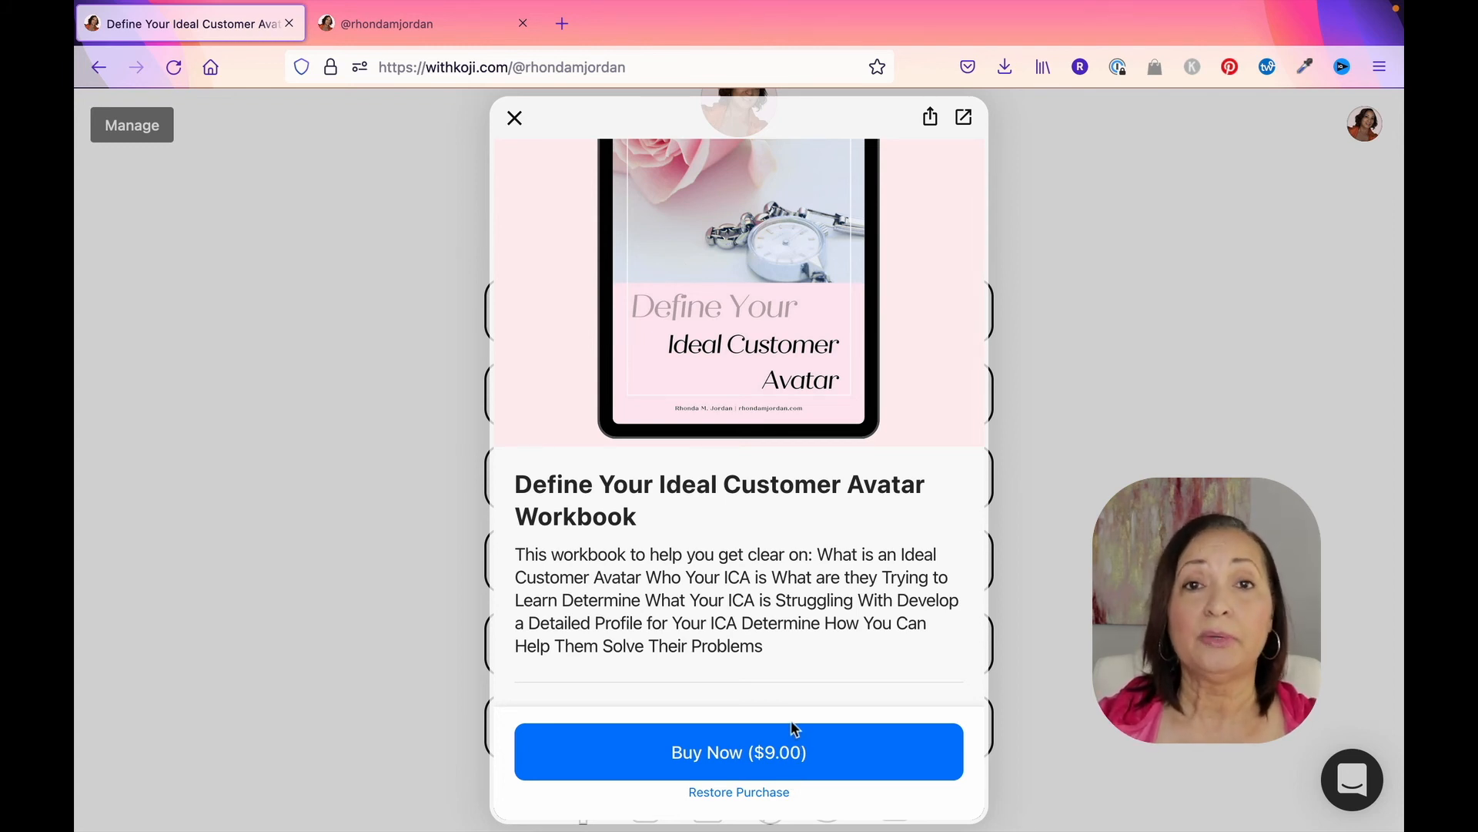
Step: Preview the workbook's purchase checkout, cancel it without paying and close the listing
click(770, 763)
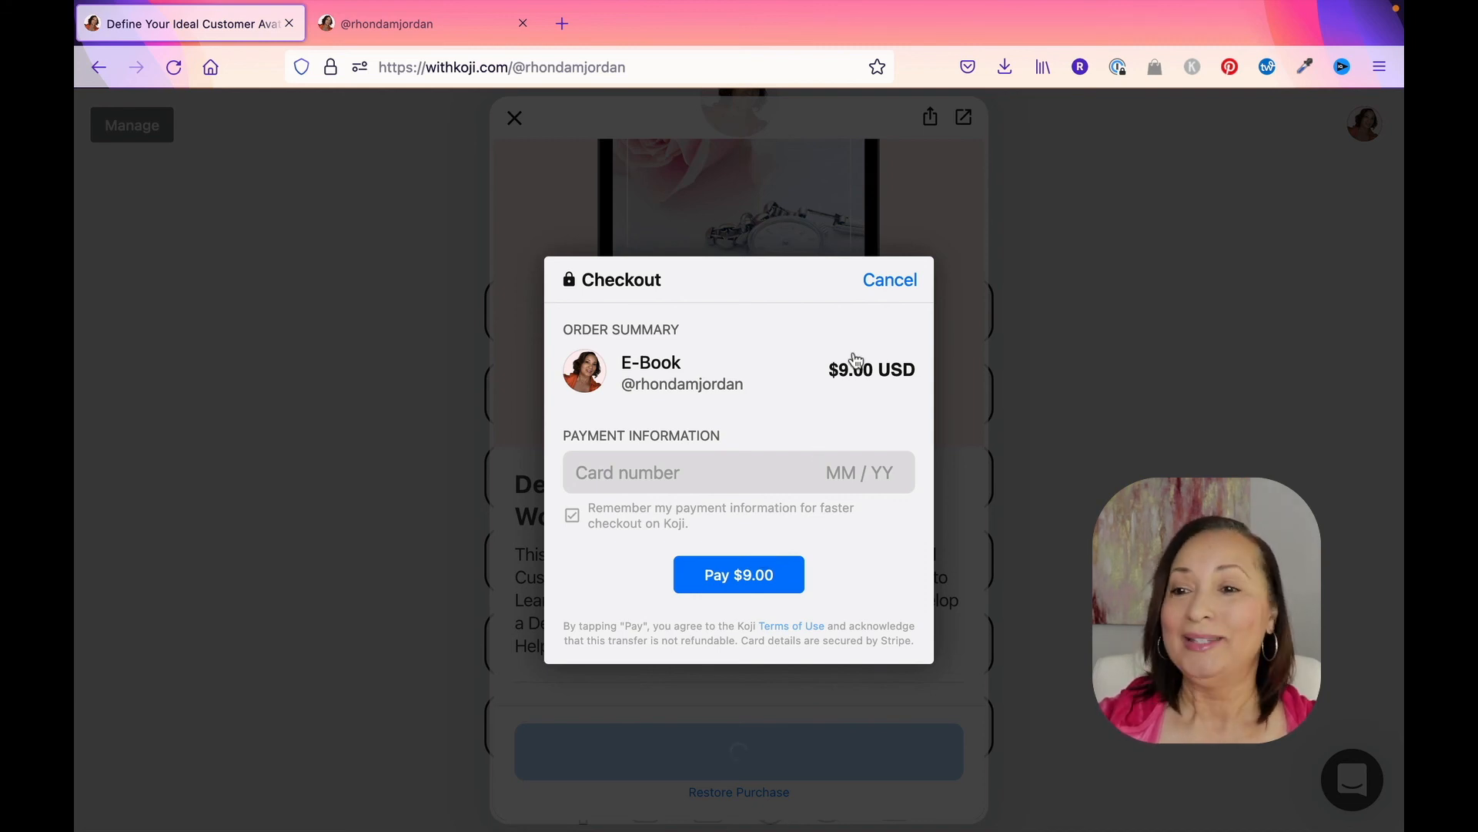
click(886, 280)
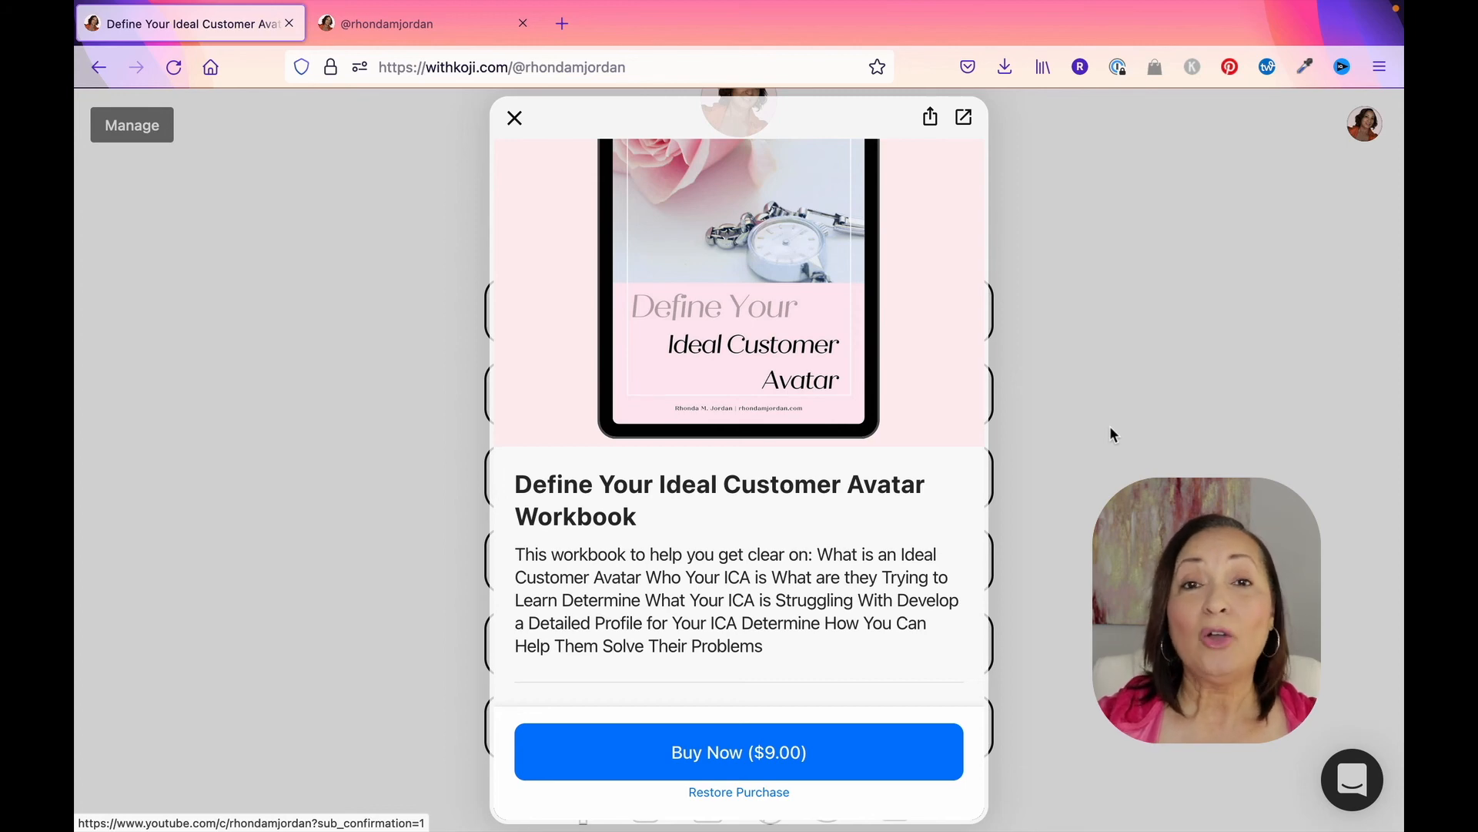
click(514, 118)
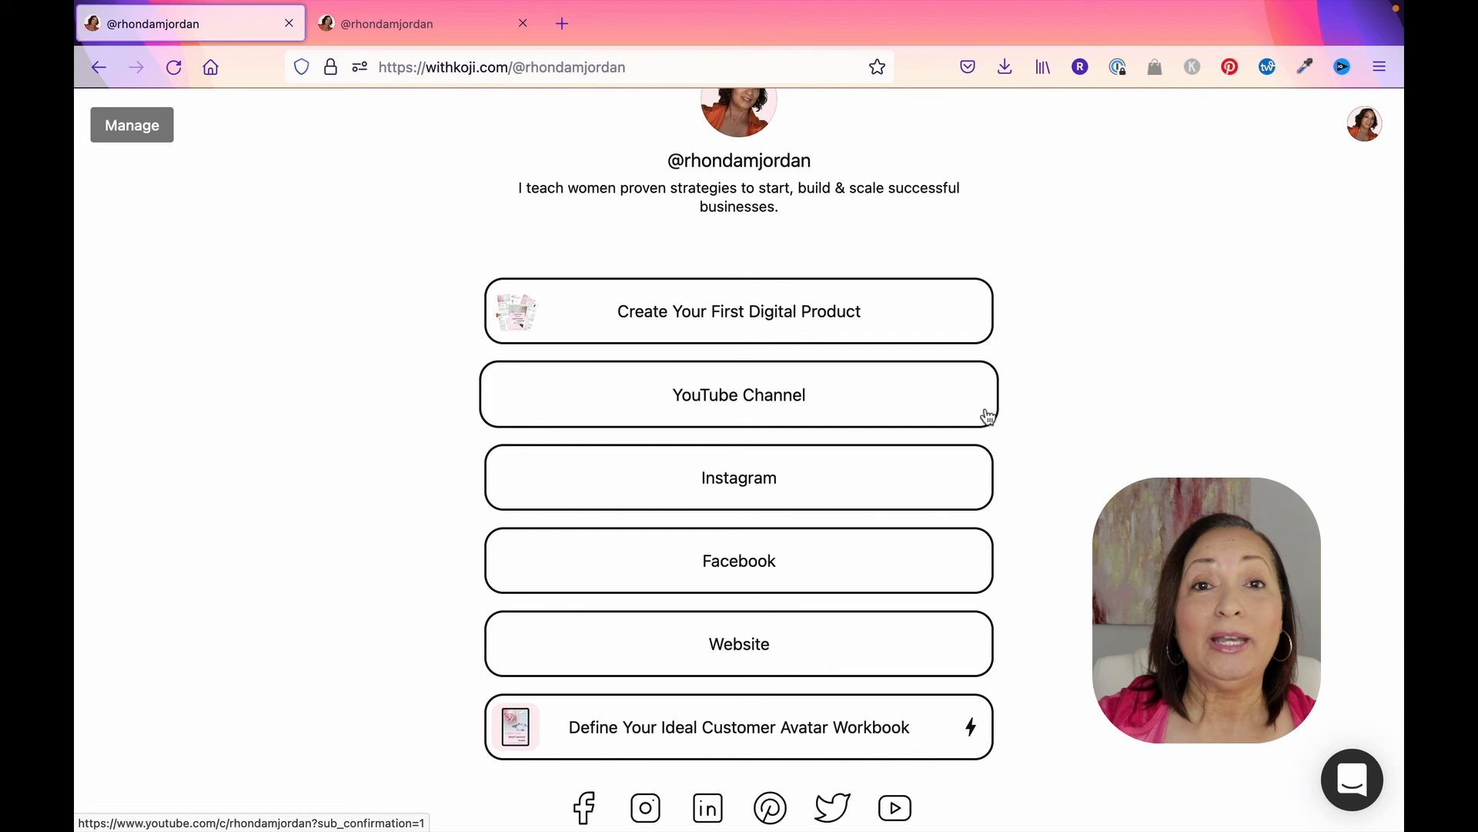